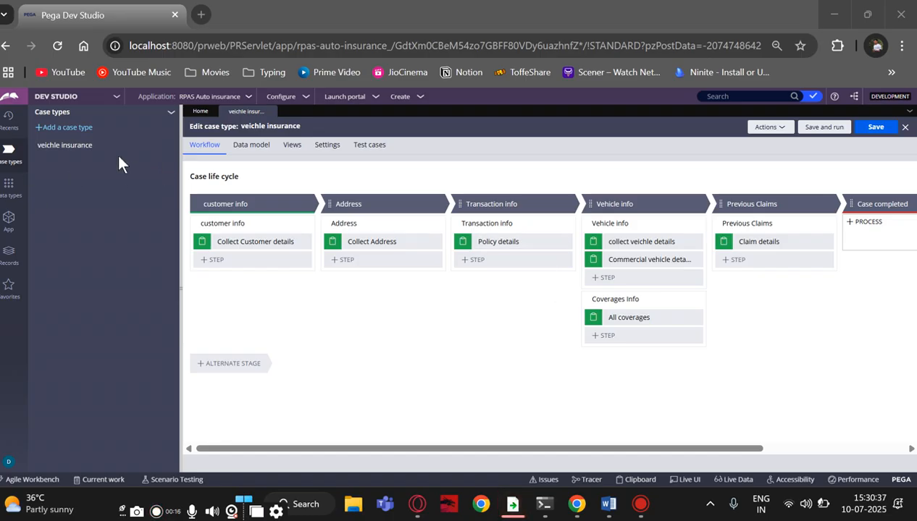
Open the Create menu to list the new case types, including veichle insurance
click(418, 101)
Start a veichle insurance case and submit its customer, address, policy, vehicle and commercial vehicle forms
mouse_move(484, 108)
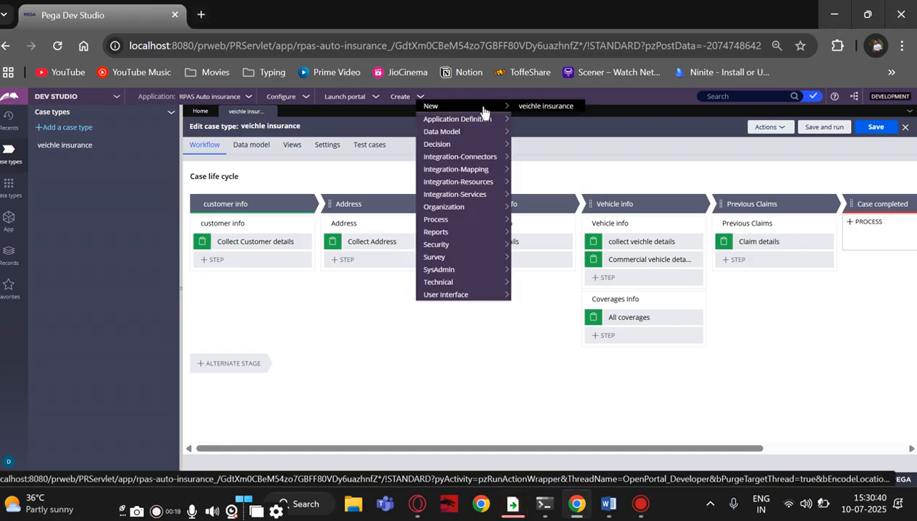
click(558, 107)
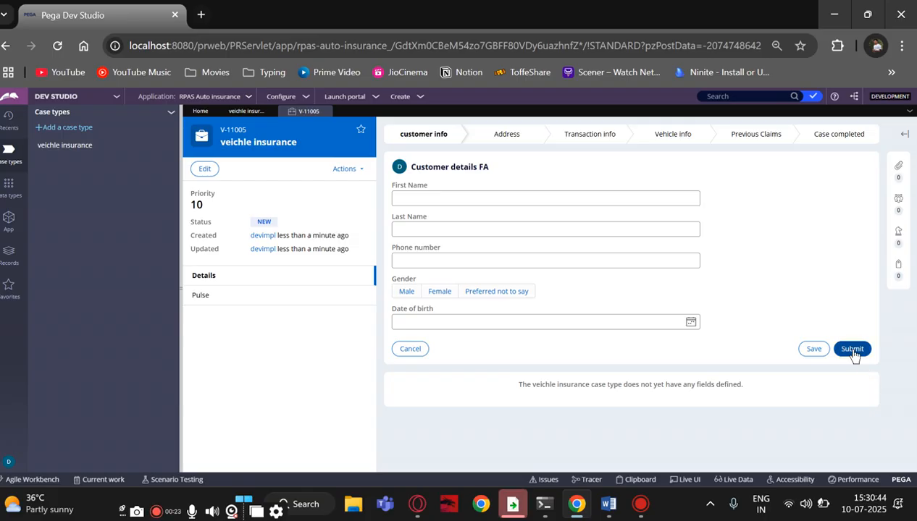
click(853, 352)
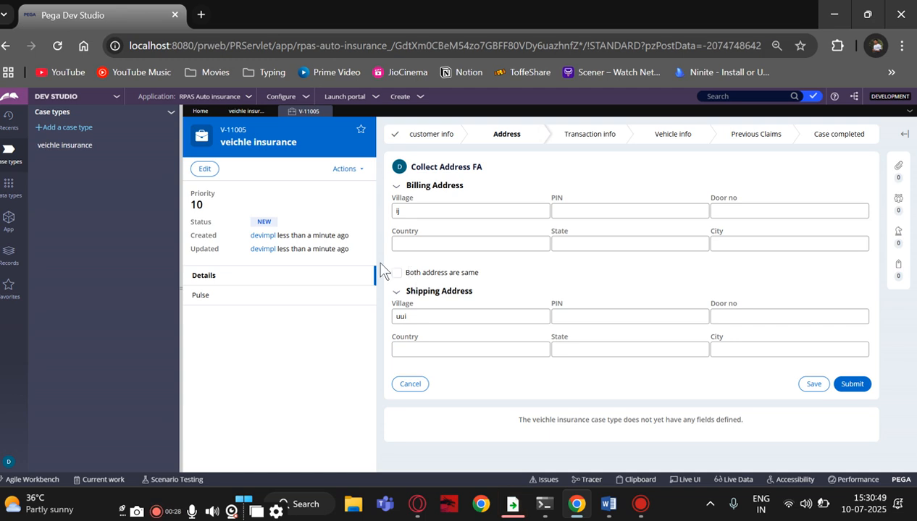
click(859, 387)
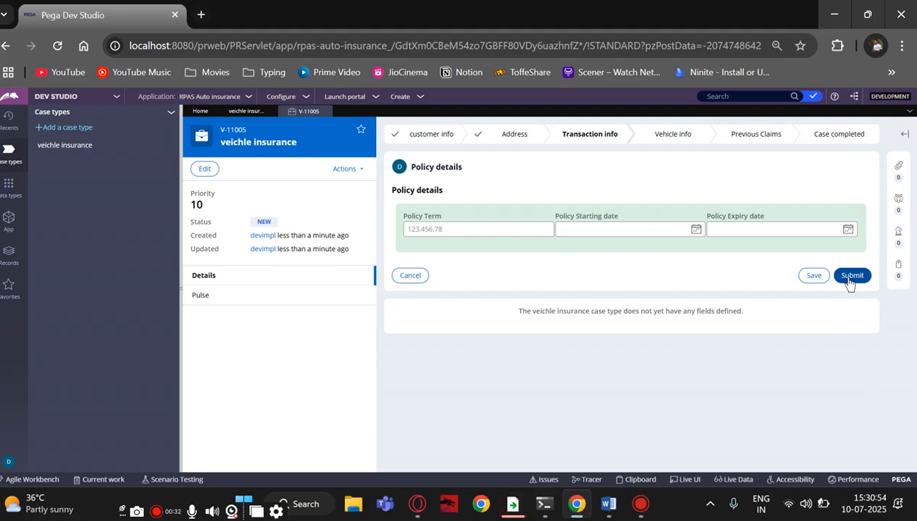
click(851, 276)
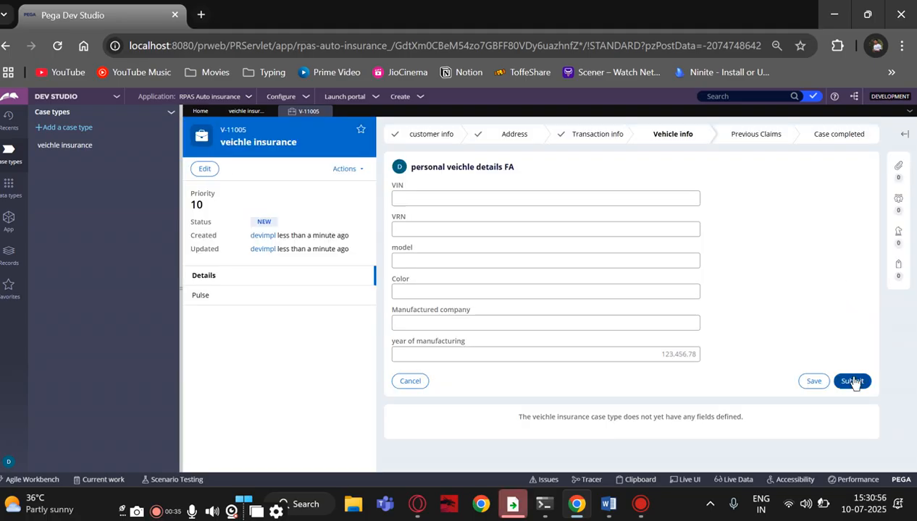
click(853, 381)
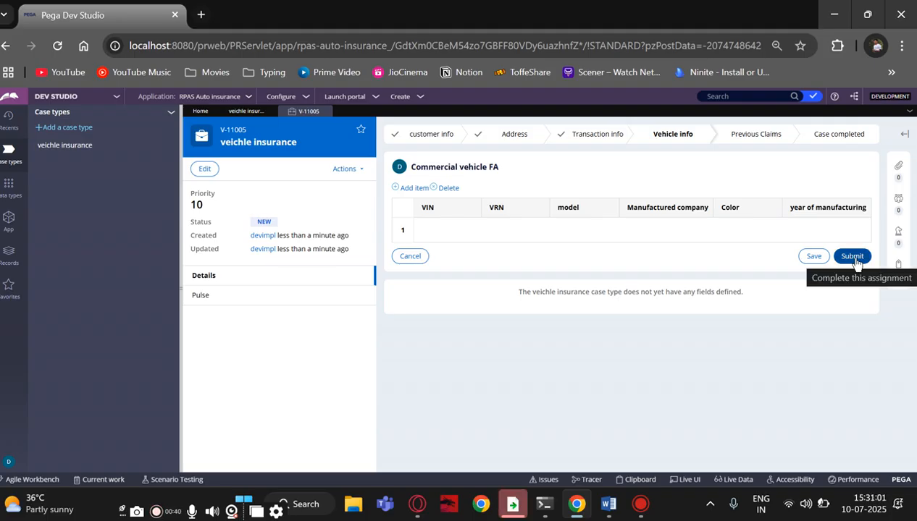
click(853, 258)
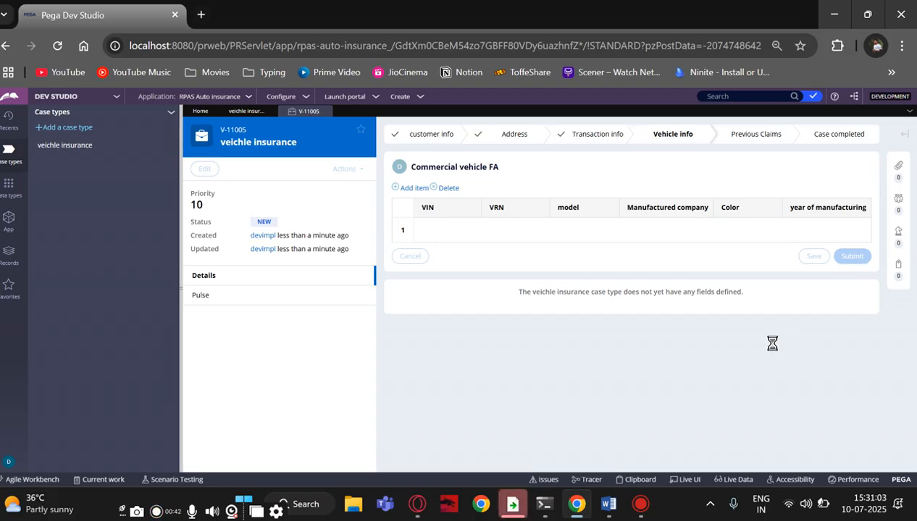
scroll(537, 354, down, 2)
scroll(537, 354, up, 2)
scroll(537, 354, down, 2)
scroll(537, 354, up, 2)
scroll(537, 354, down, 3)
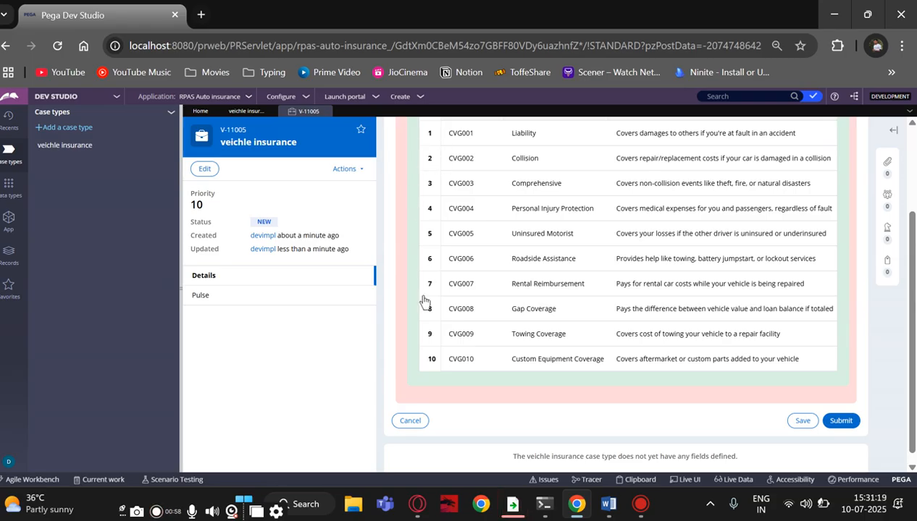
scroll(423, 301, up, 3)
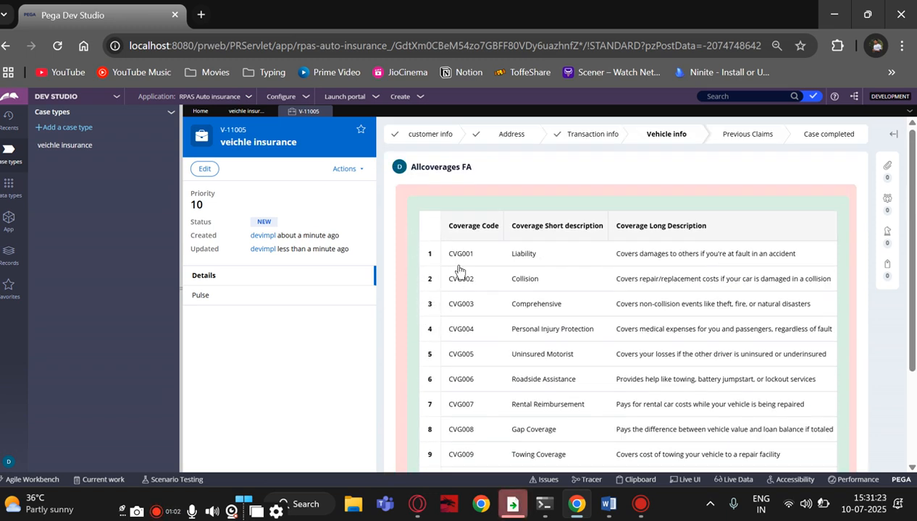
scroll(517, 305, down, 3)
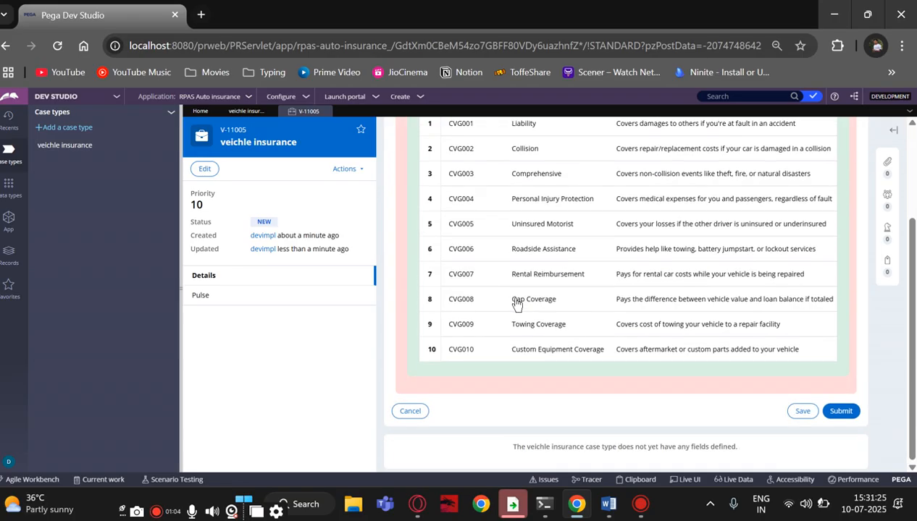
scroll(516, 304, up, 3)
scroll(516, 304, down, 3)
scroll(517, 304, up, 3)
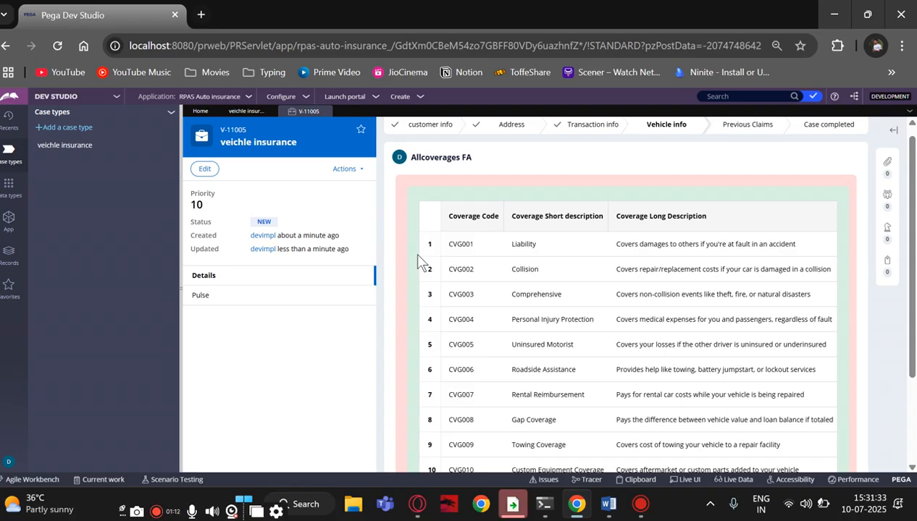
scroll(457, 283, down, 2)
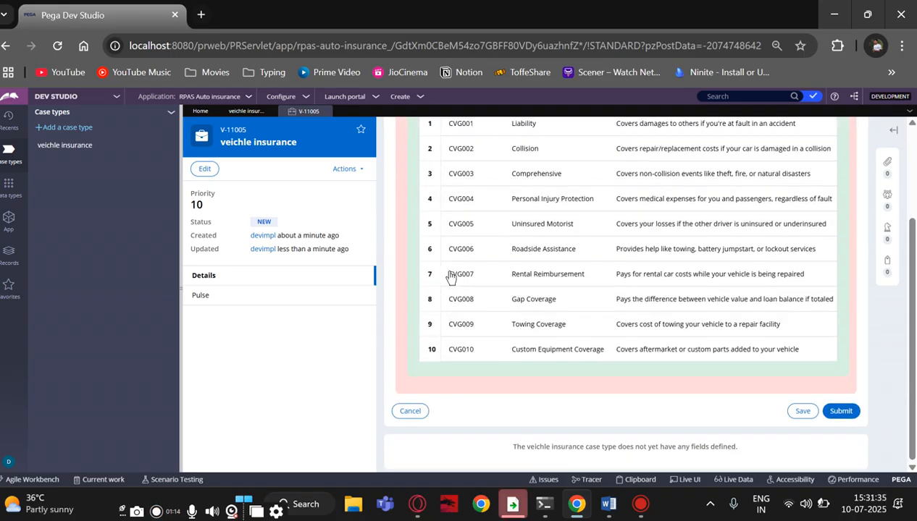
scroll(452, 279, up, 2)
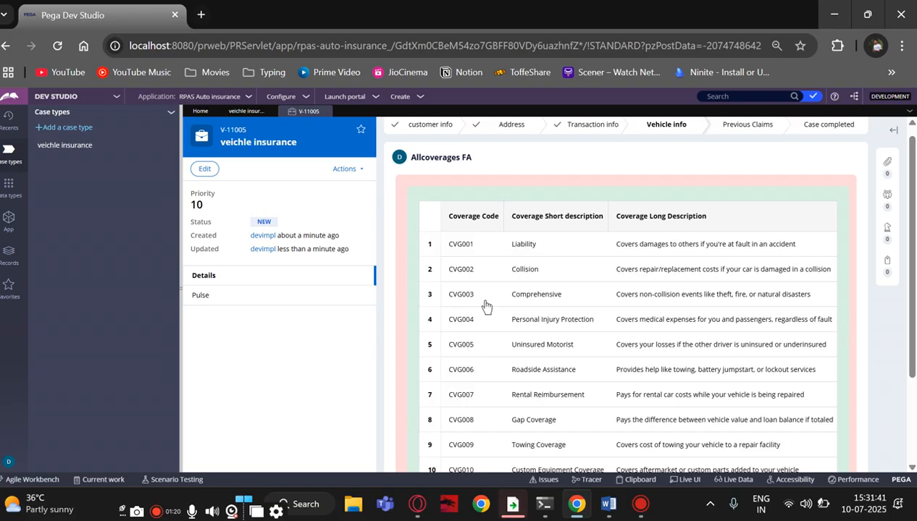
From the veichle insurance case type, start a second case and submit its customer details
click(240, 114)
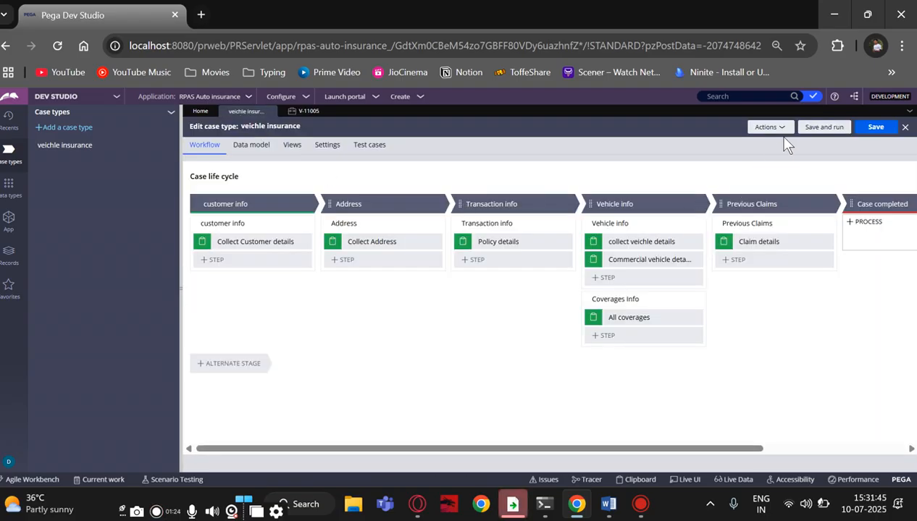
click(418, 103)
mouse_move(429, 121)
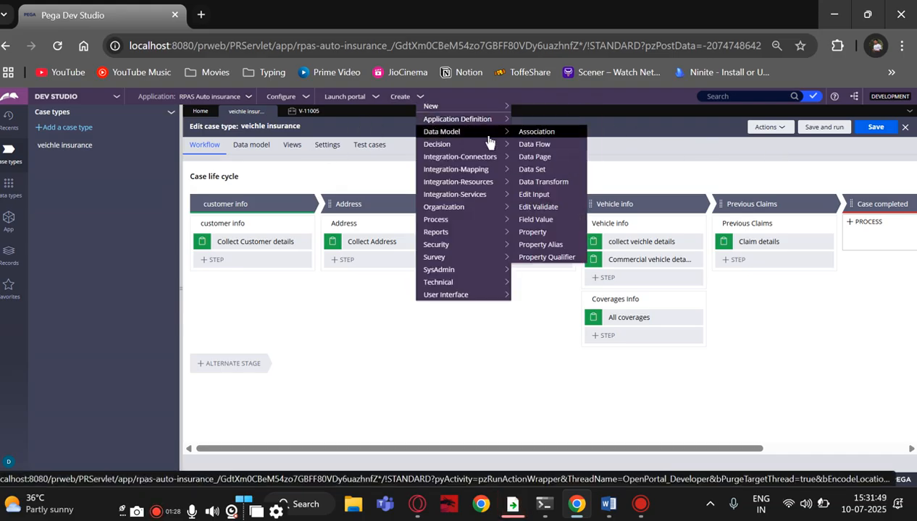
mouse_move(507, 111)
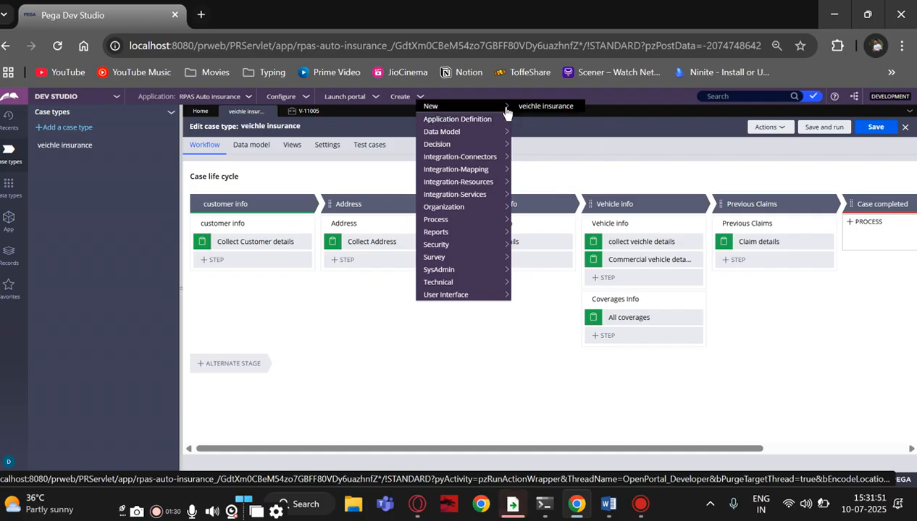
click(536, 106)
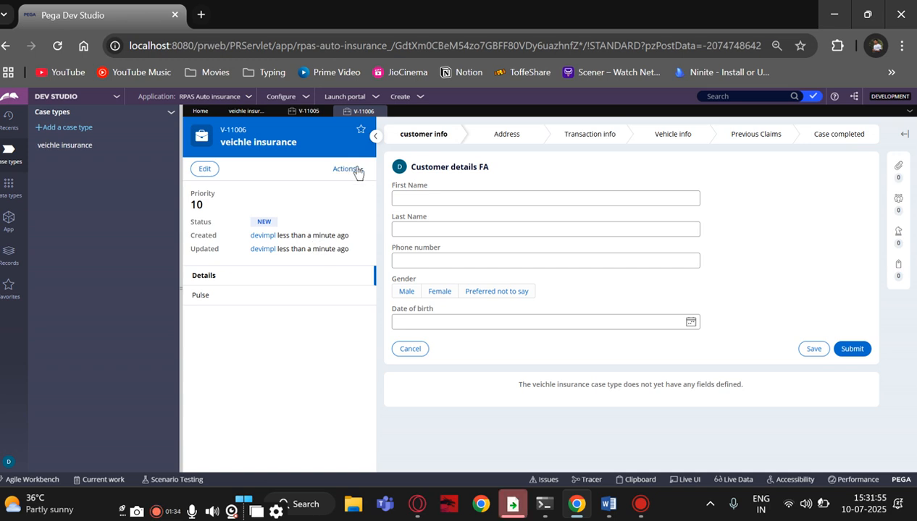
click(844, 349)
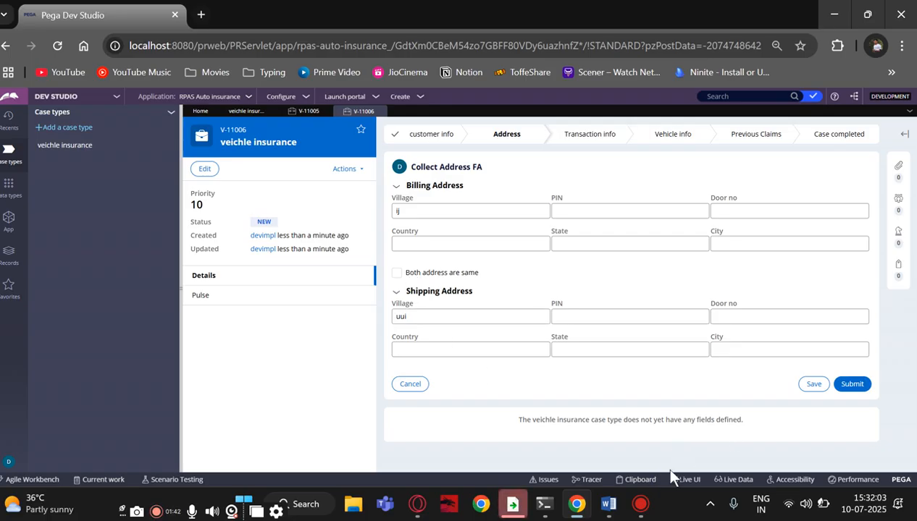
click(654, 483)
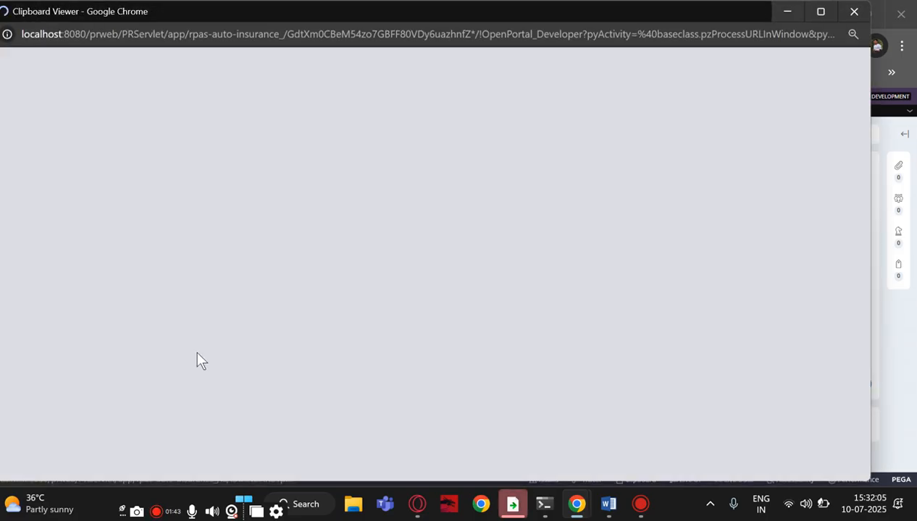
scroll(73, 364, down, 3)
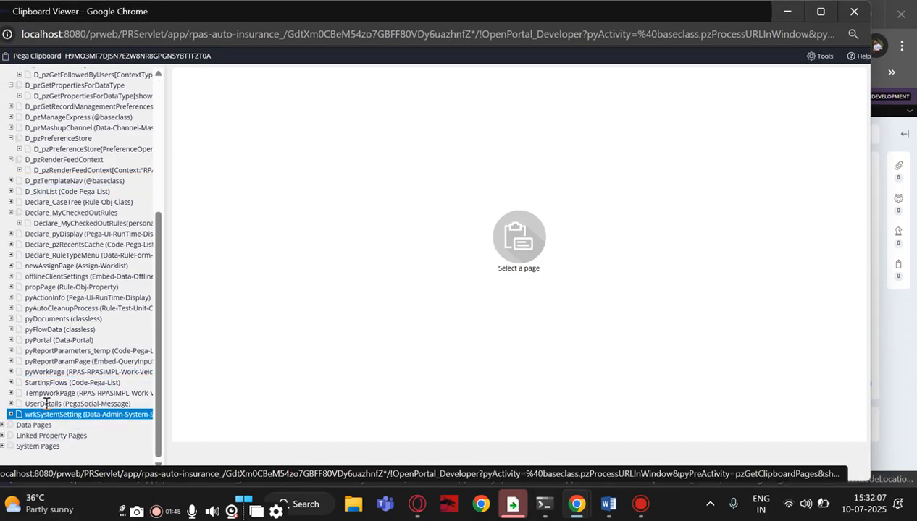
click(29, 373)
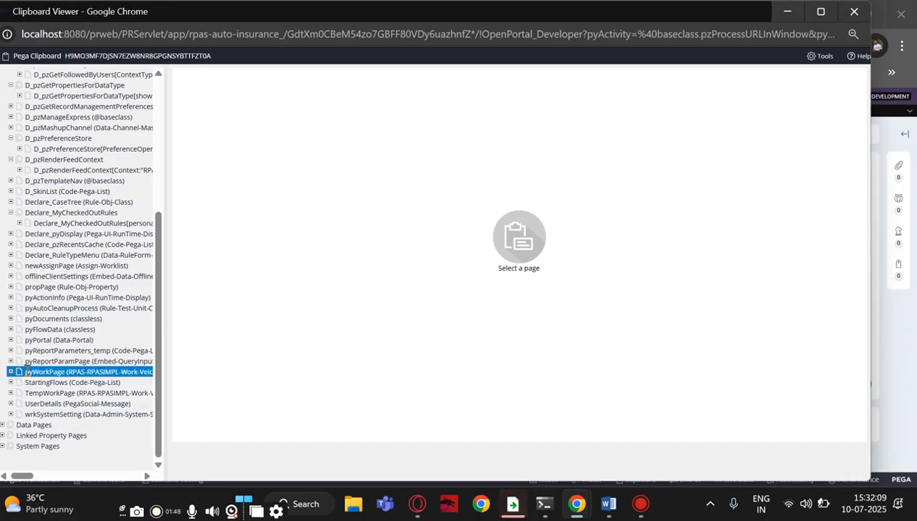
scroll(235, 314, down, 10)
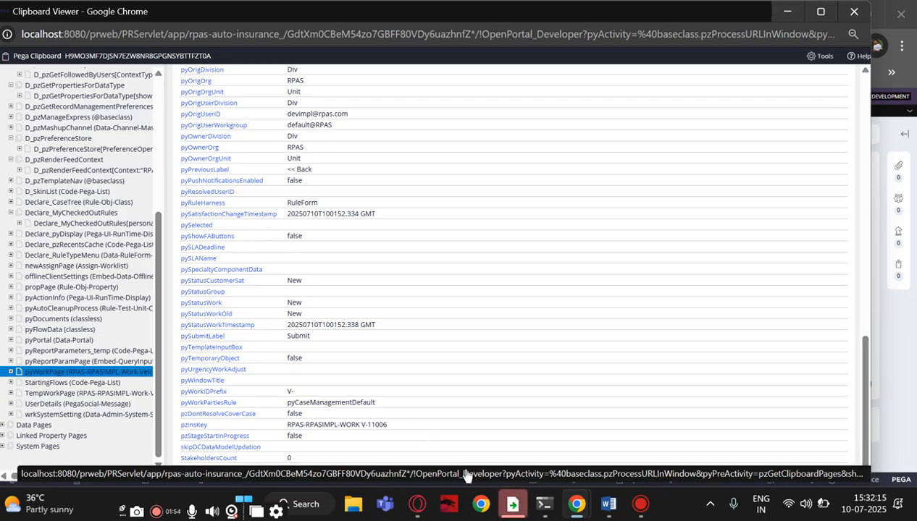
click(578, 510)
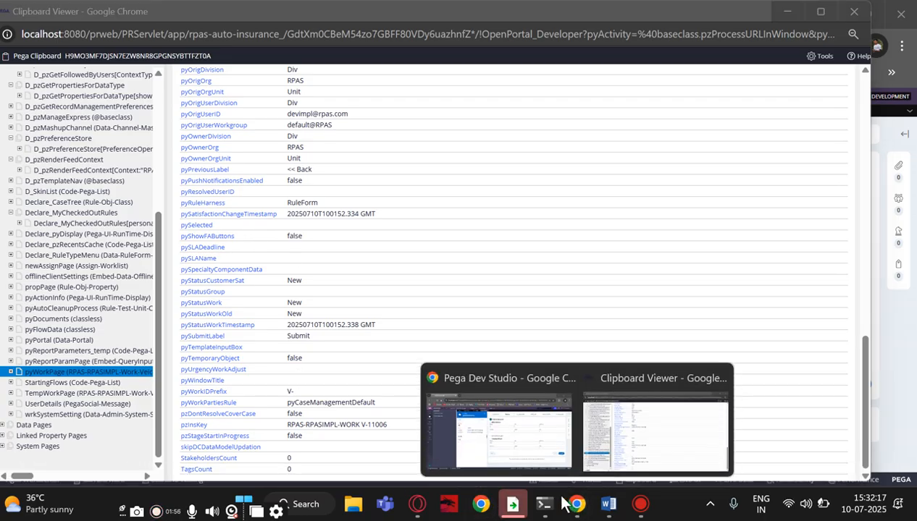
click(523, 467)
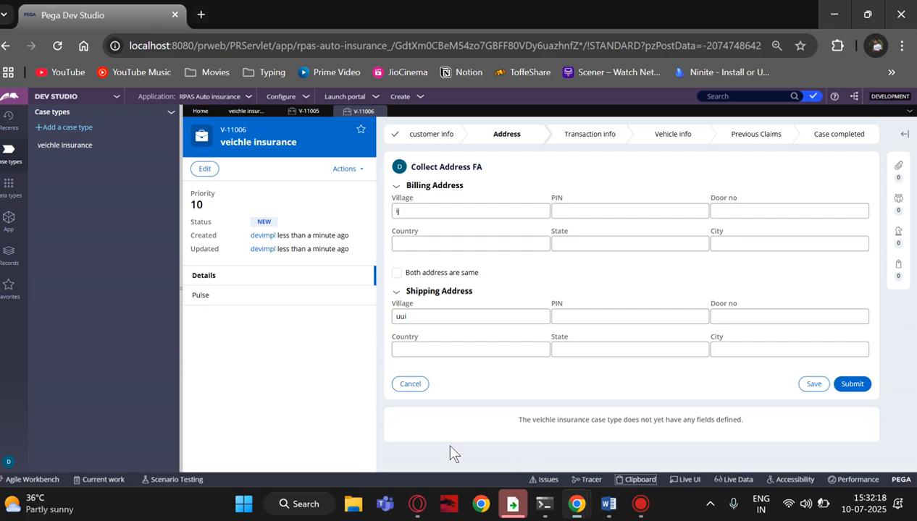
Tick Both address are same and view pyWorkPage in the Clipboard Viewer
click(396, 273)
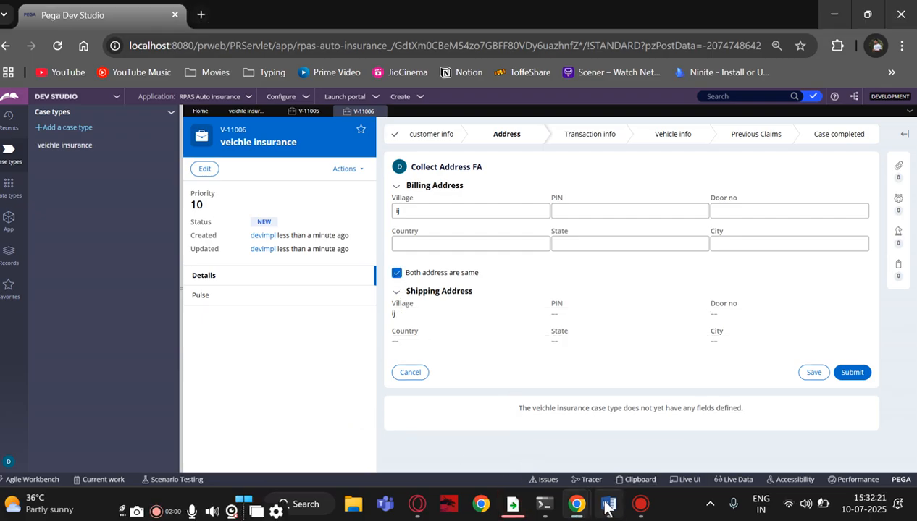
mouse_move(608, 505)
mouse_move(577, 507)
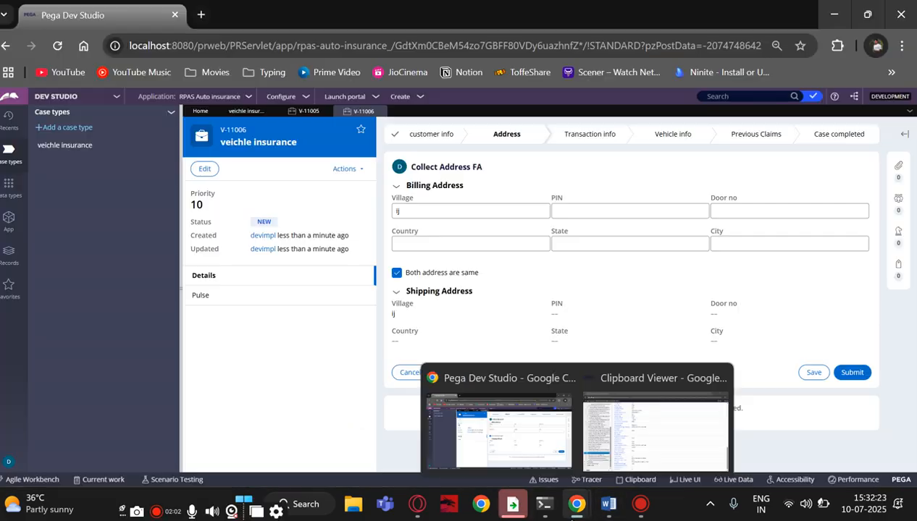
click(613, 470)
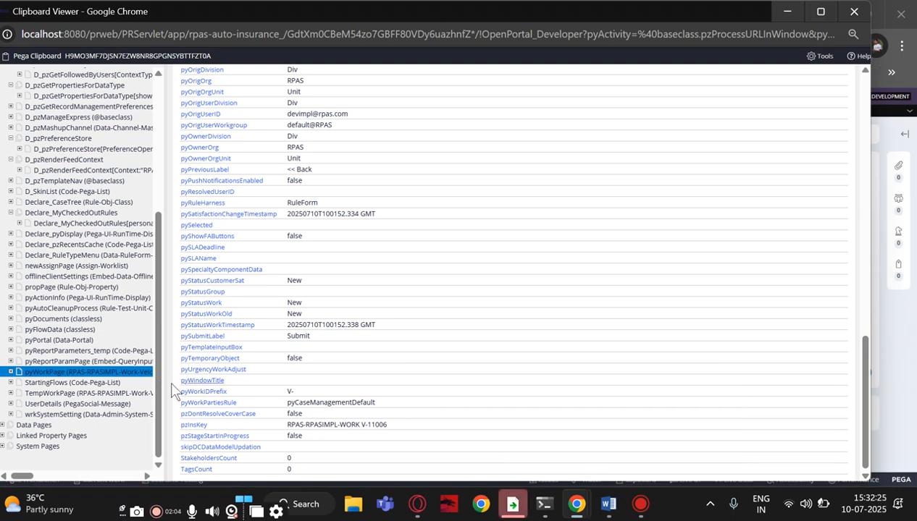
click(49, 372)
click(788, 11)
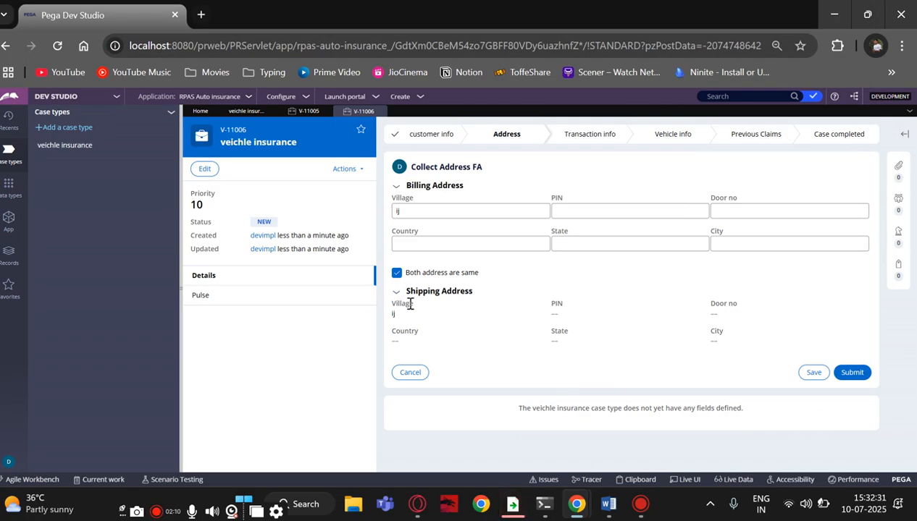
Reopen the Clipboard and confirm pyWorkPage's pySelected now reads true
click(623, 477)
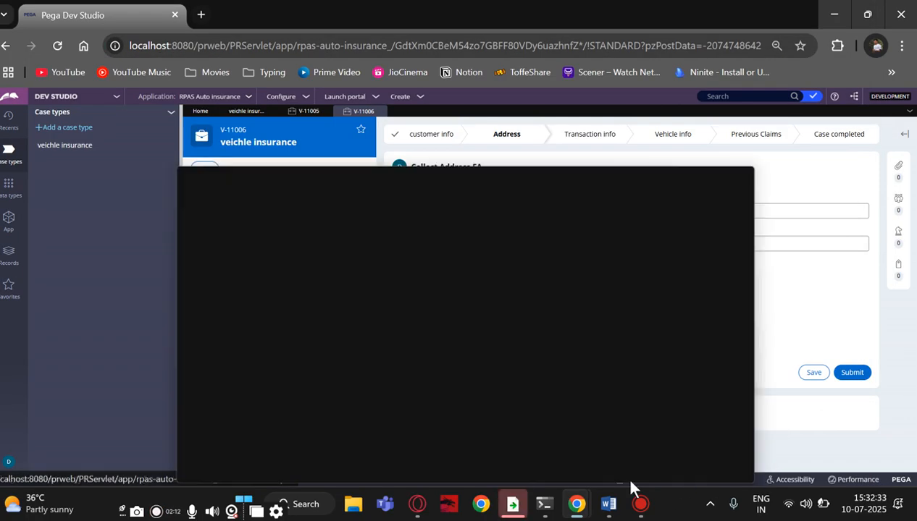
scroll(108, 310, down, 3)
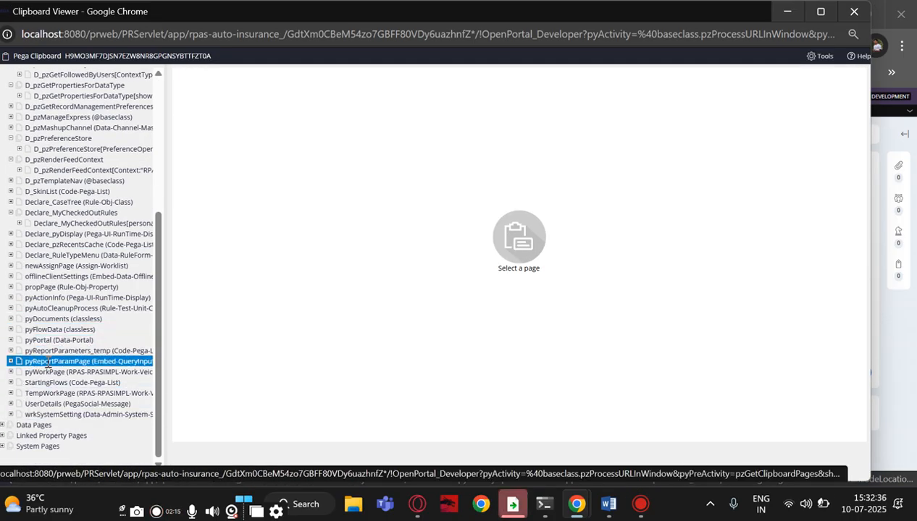
click(44, 372)
scroll(189, 360, down, 5)
scroll(203, 369, down, 3)
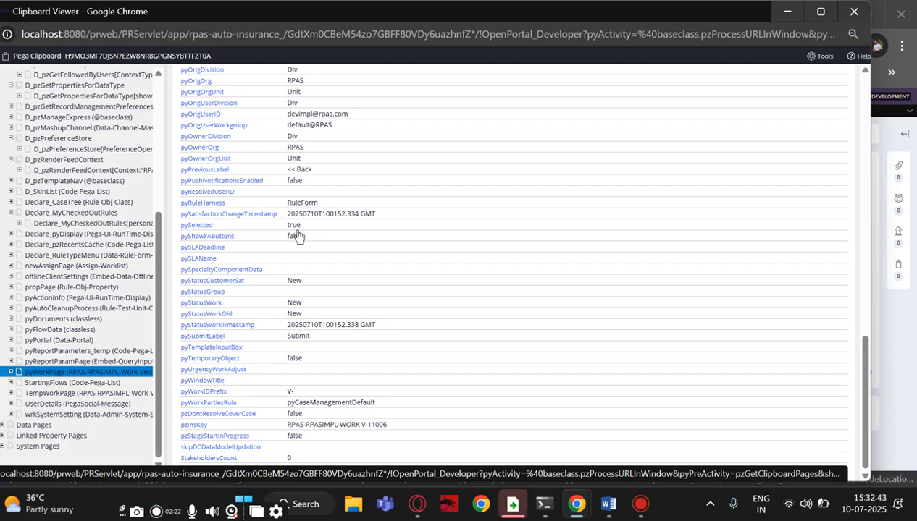
click(794, 15)
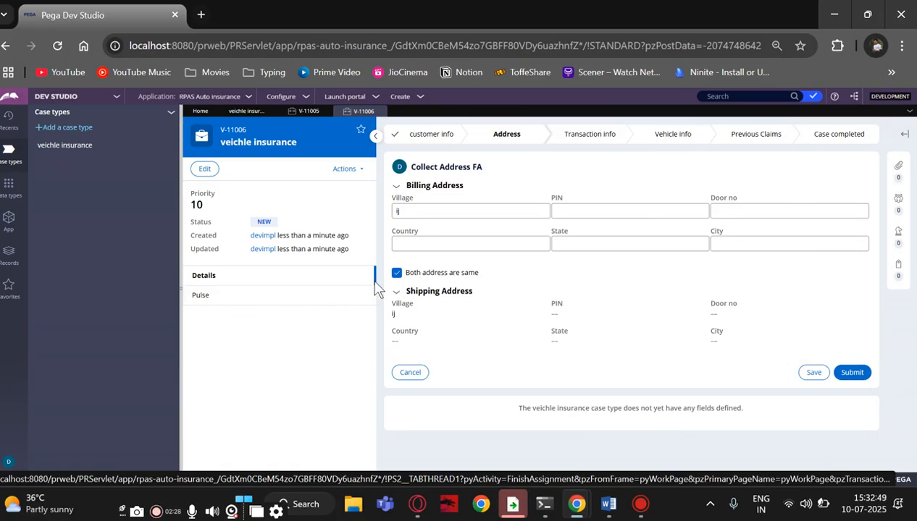
Untick Both address are same and open pyWorkPage's properties in the Clipboard
click(396, 273)
click(396, 273)
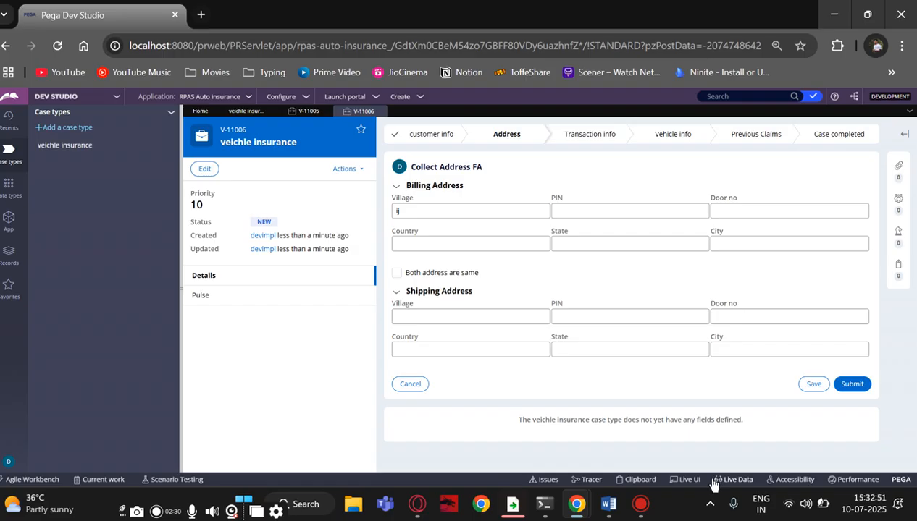
click(640, 480)
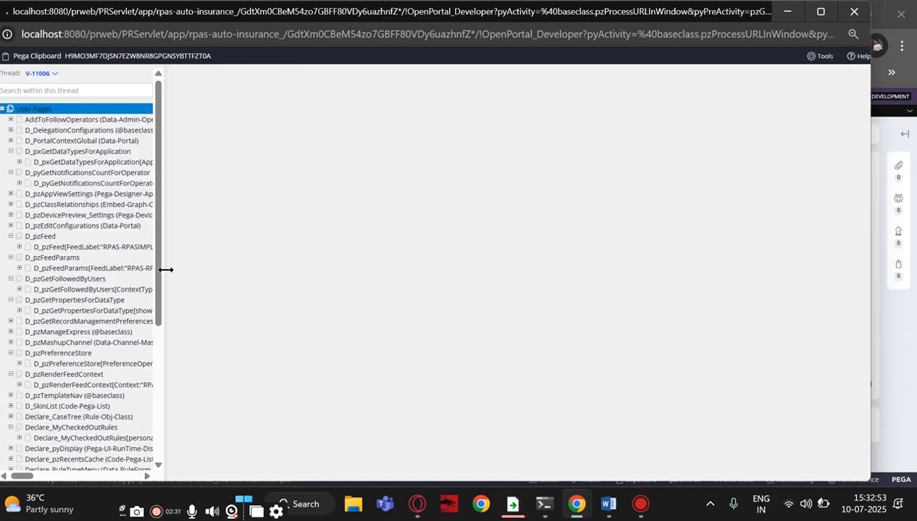
scroll(109, 333, down, 3)
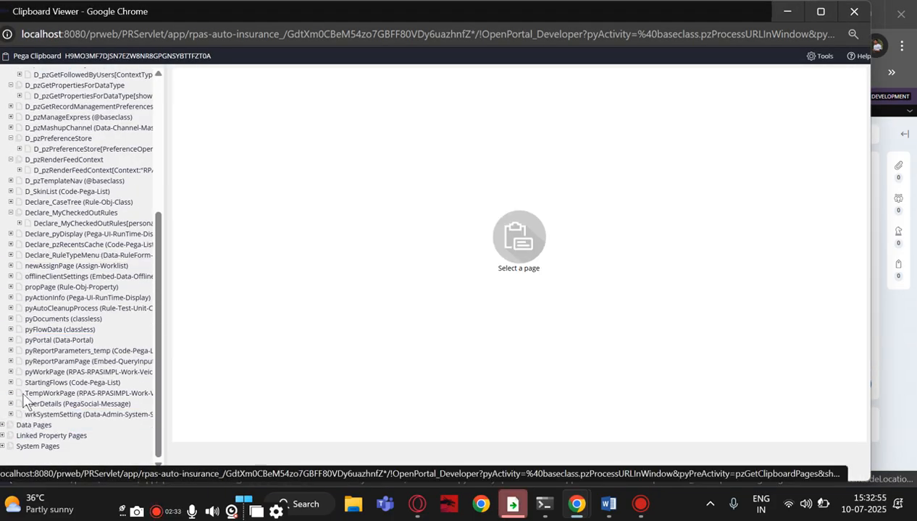
click(27, 371)
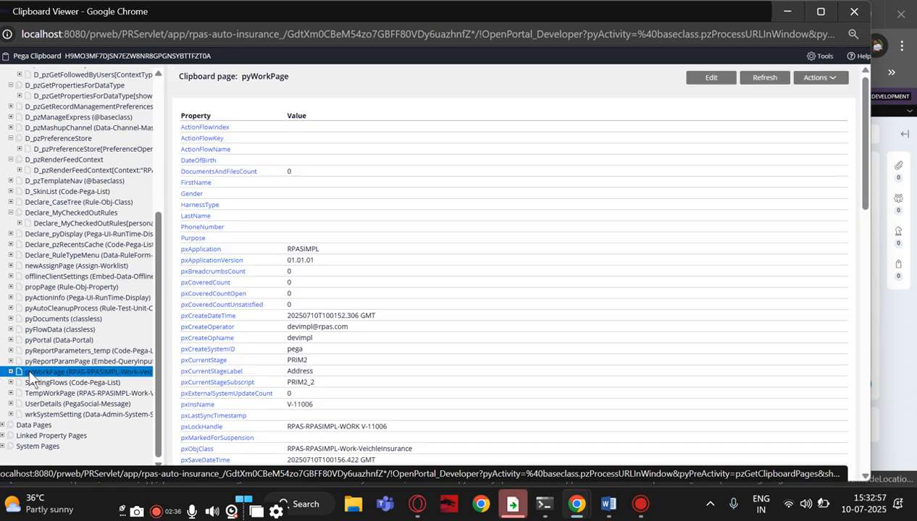
Confirm pySelected reads false, then switch to case V-11005
scroll(185, 360, down, 10)
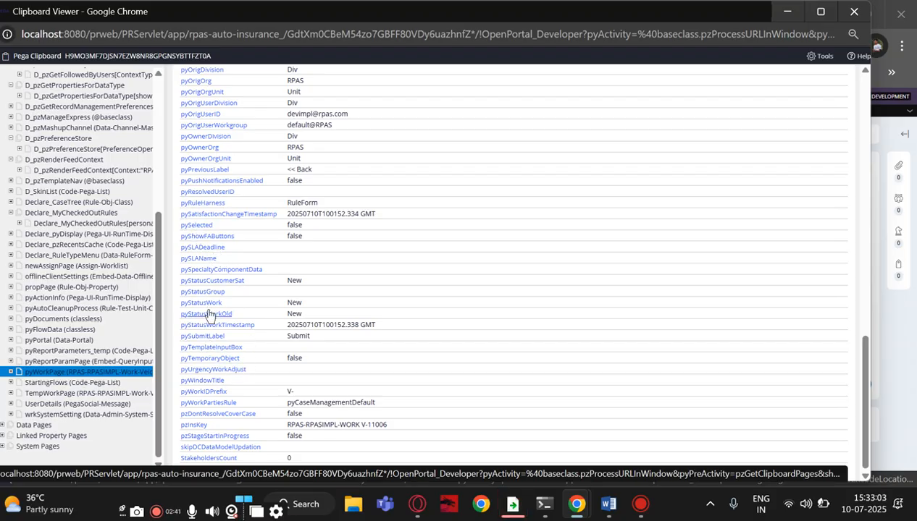
scroll(211, 313, up, 3)
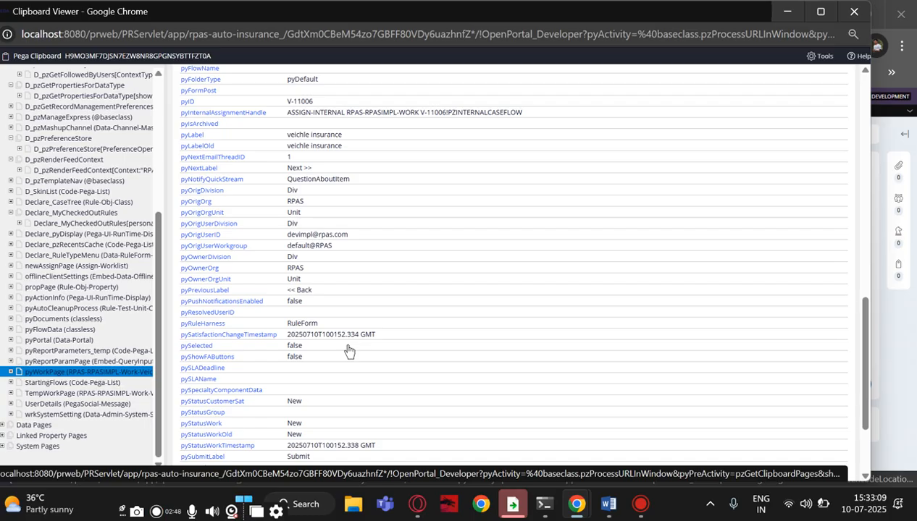
click(904, 382)
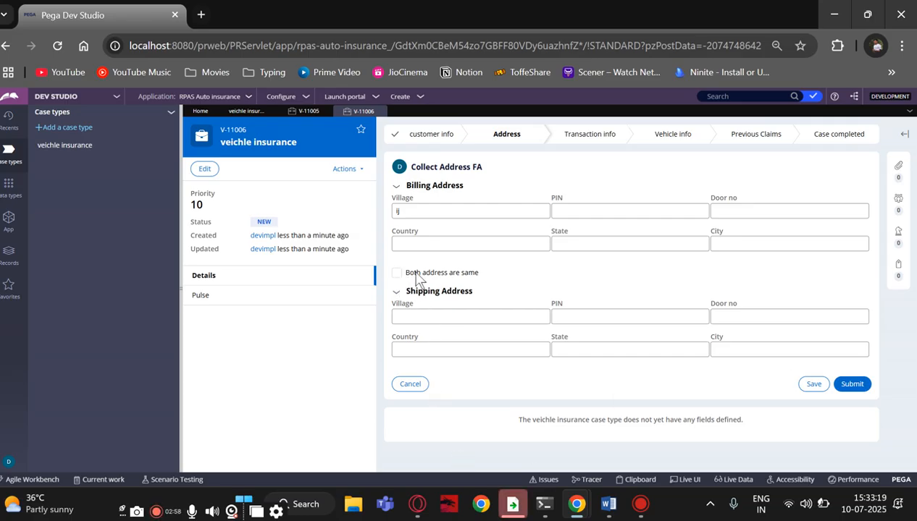
click(303, 112)
Use Live UI to trace the coverage table to section AllcoveragesSec and open that rule
scroll(561, 297, down, 3)
scroll(558, 299, up, 3)
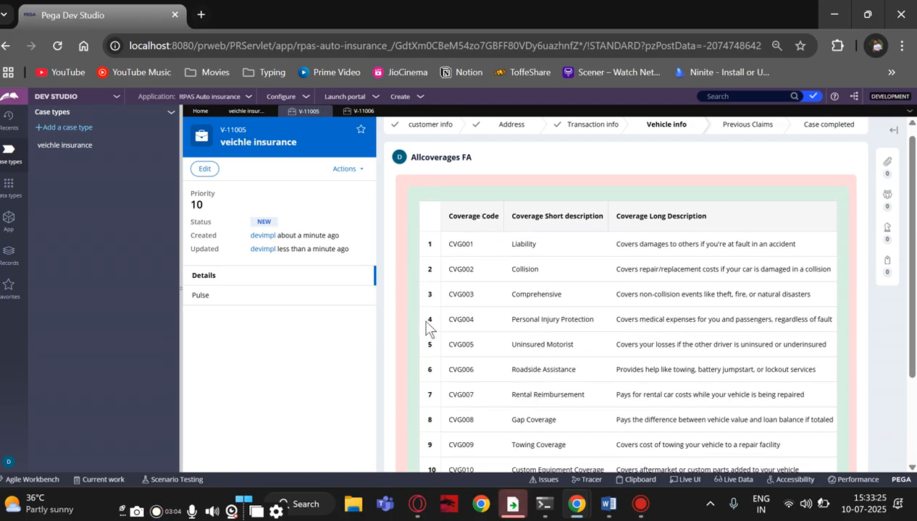
scroll(528, 333, down, 3)
scroll(527, 334, up, 3)
scroll(529, 334, down, 3)
scroll(529, 334, up, 3)
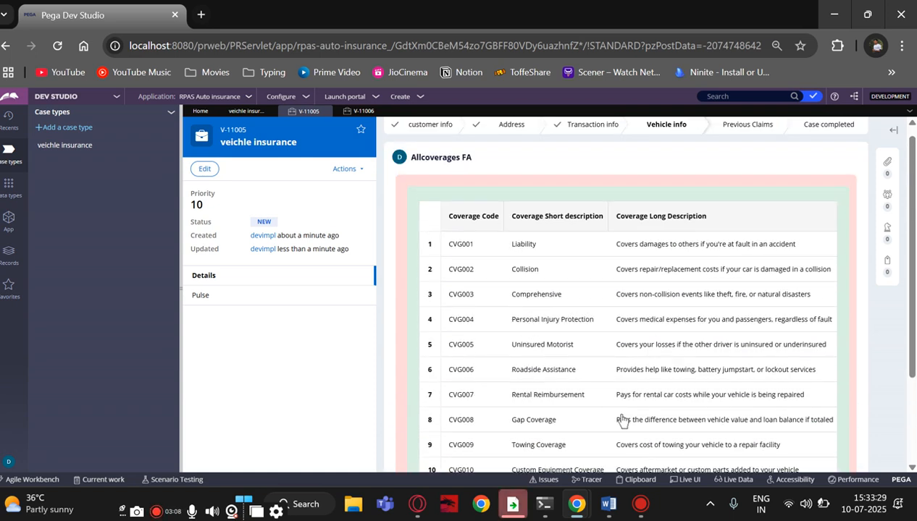
click(684, 480)
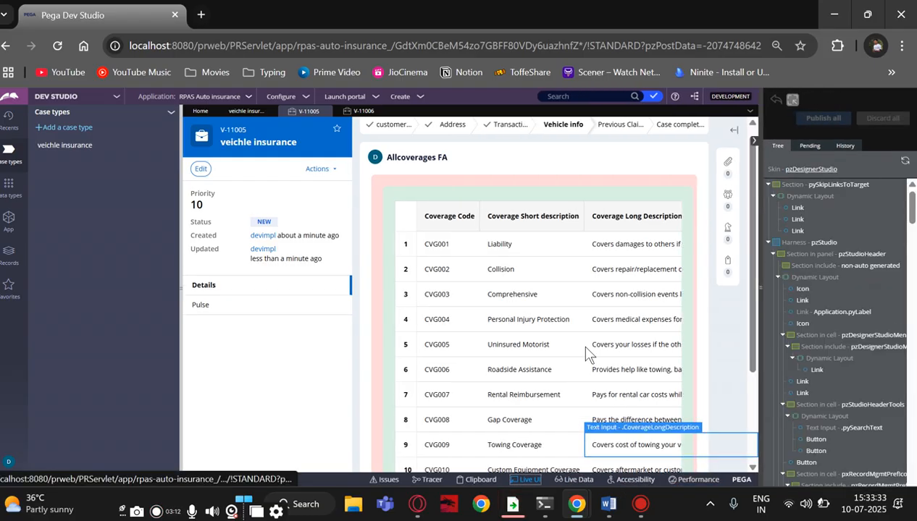
click(376, 203)
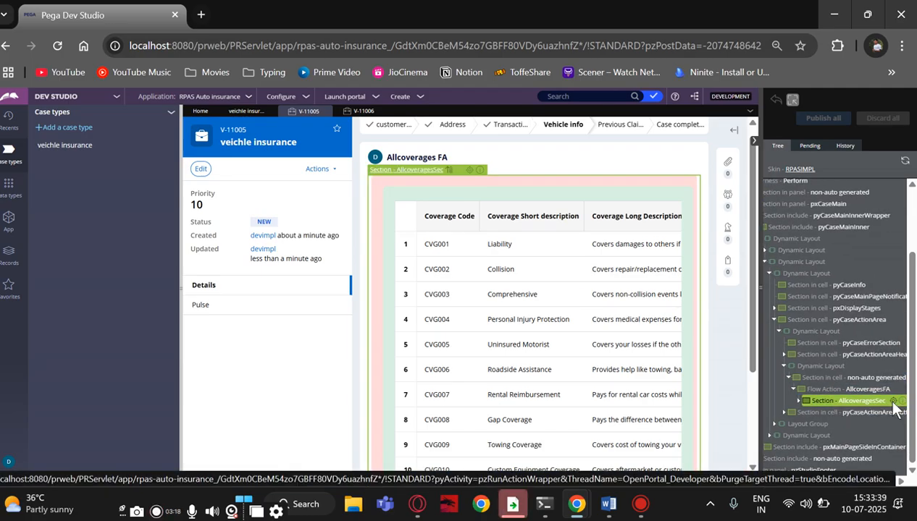
click(893, 401)
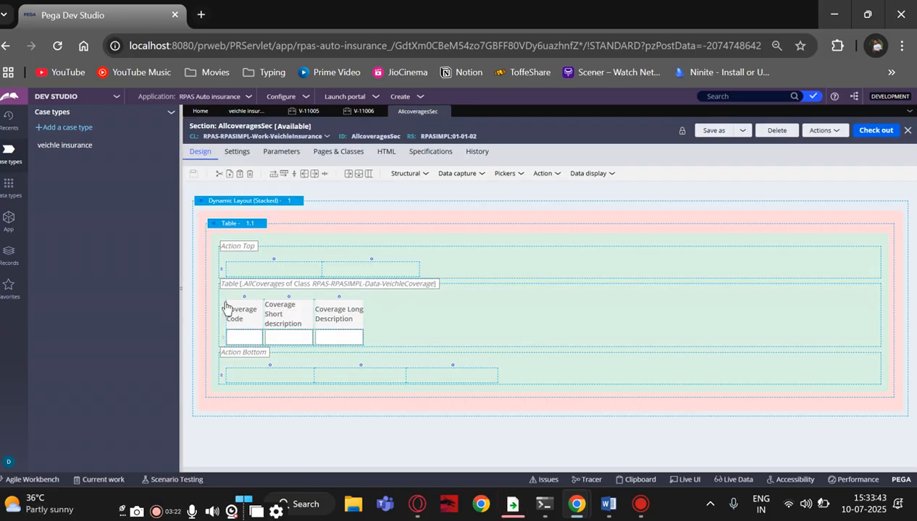
Check out AllcoveragesSec and insert an empty column left of Coverage Code
right_click(226, 304)
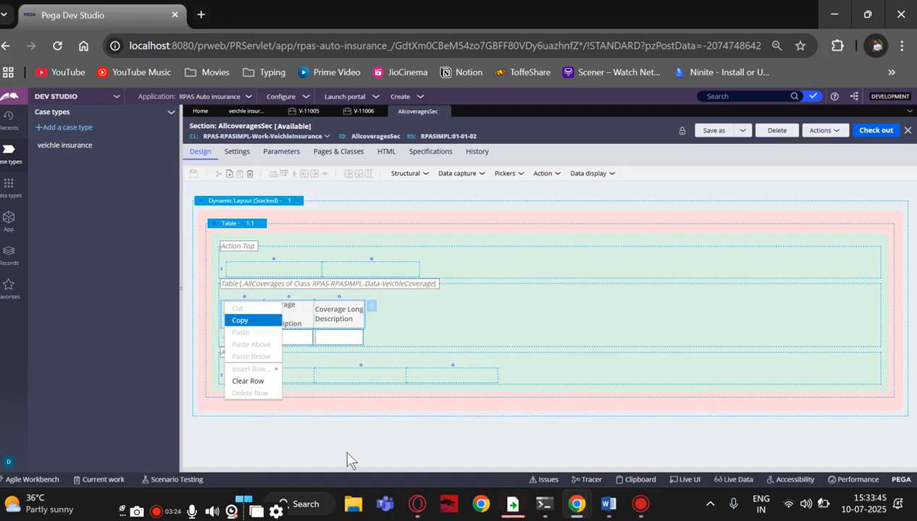
click(880, 132)
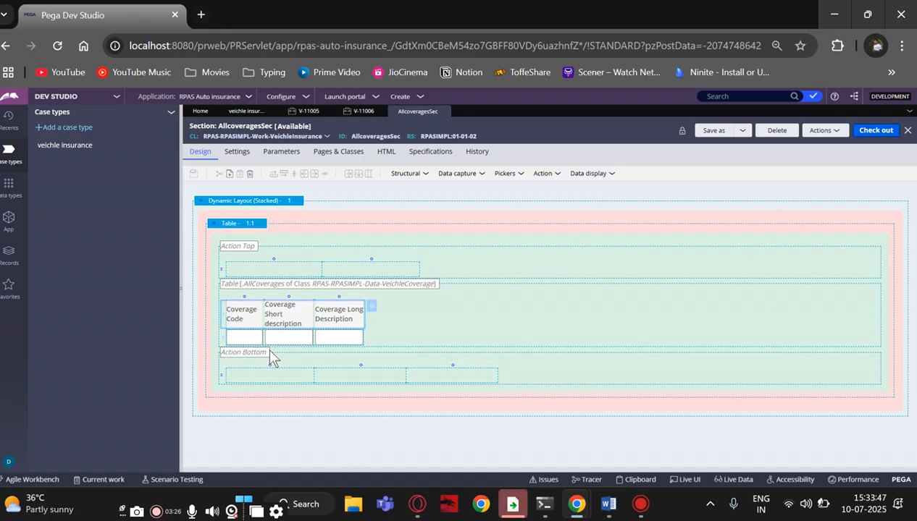
click(231, 310)
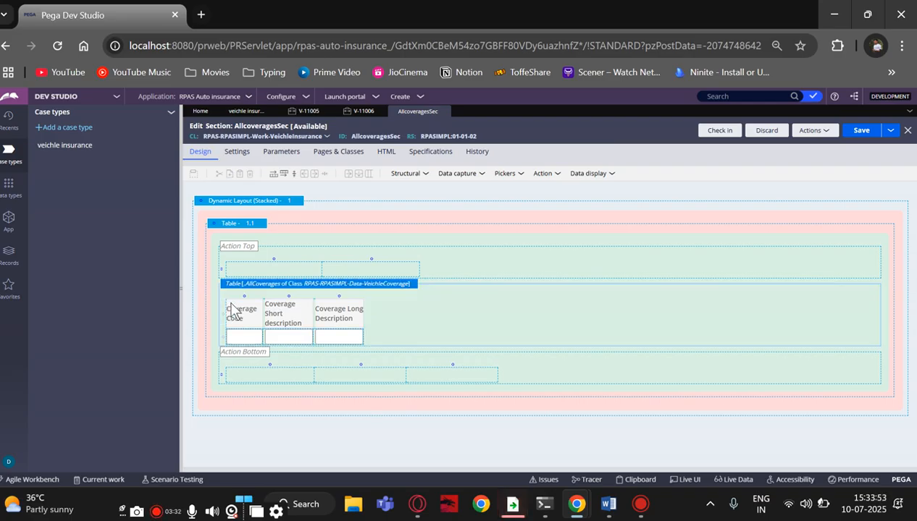
right_click(232, 310)
mouse_move(255, 358)
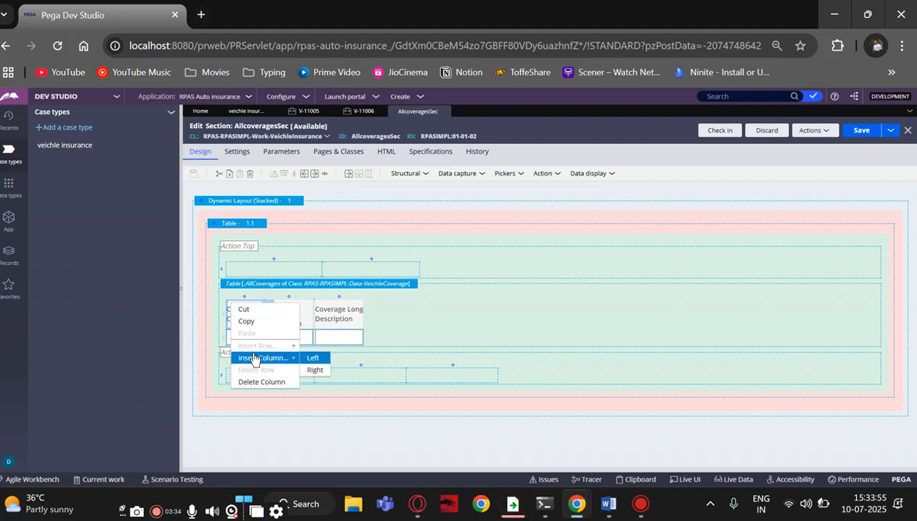
click(312, 358)
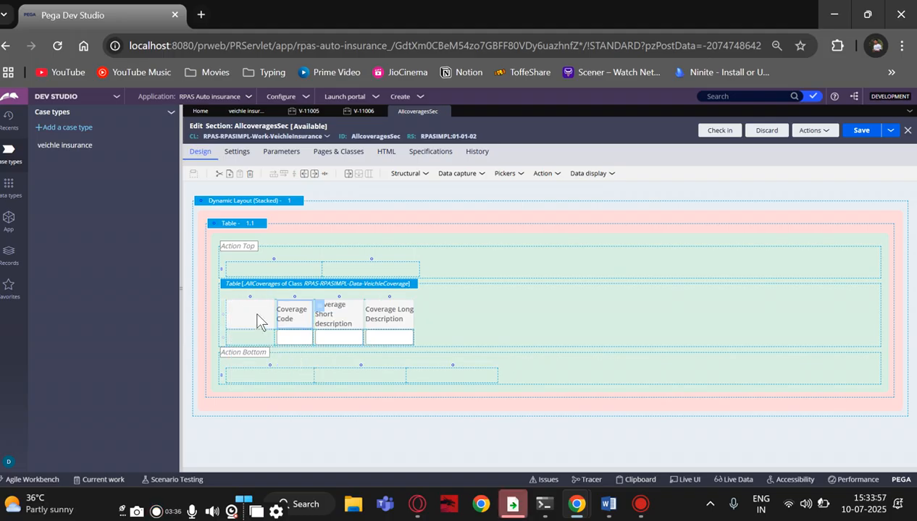
click(513, 177)
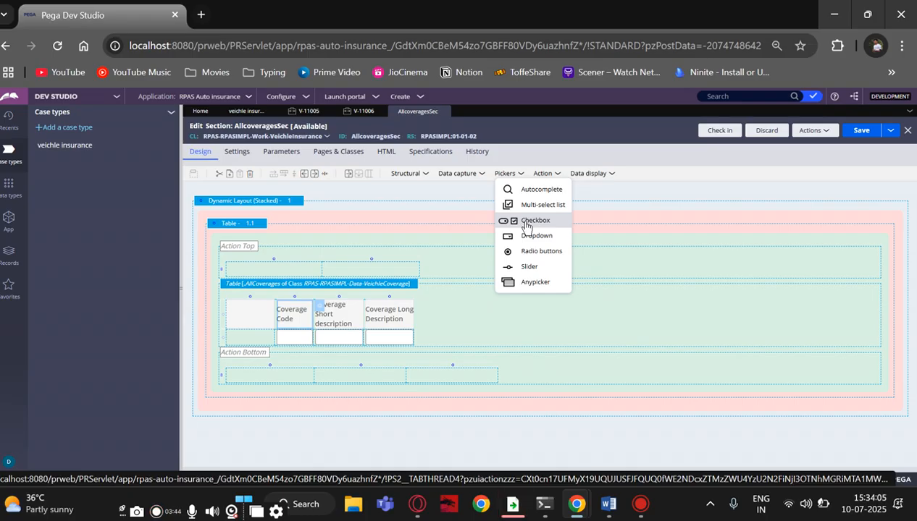
Drop a Checkbox into the new first column and open its Cell Properties
drag(527, 226, 255, 340)
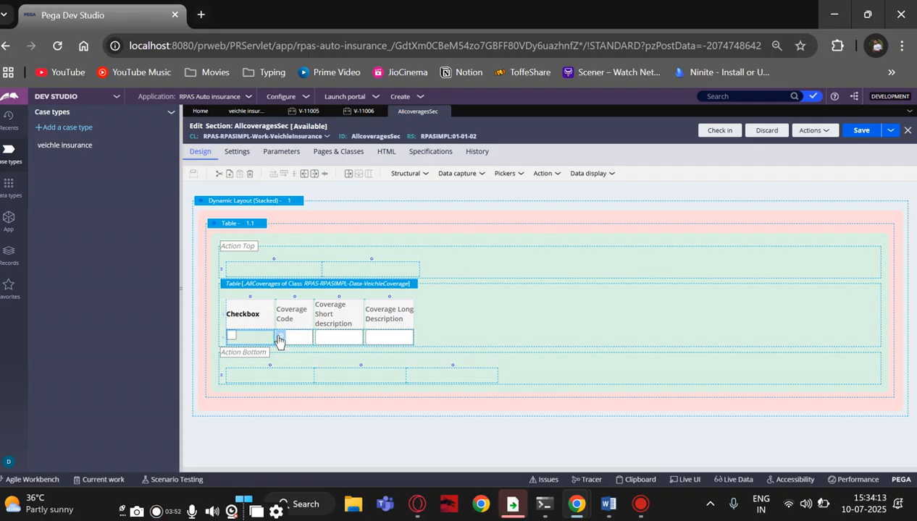
double_click(279, 341)
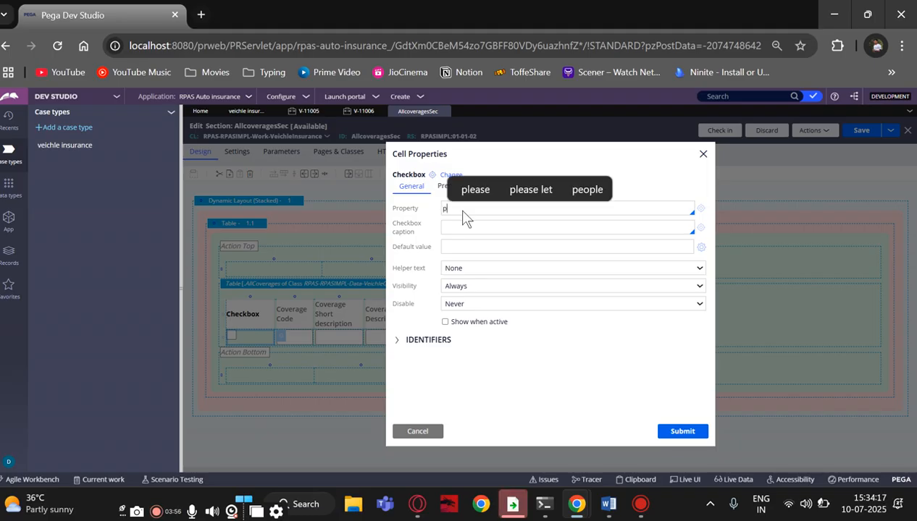
key(ctrl+z)
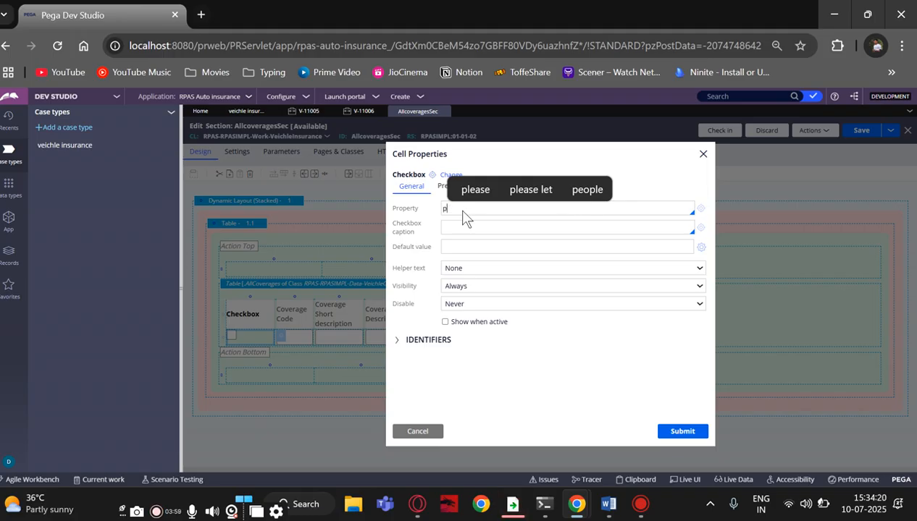
Check the requirement notes in Word, then come back to Dev Studio
click(607, 506)
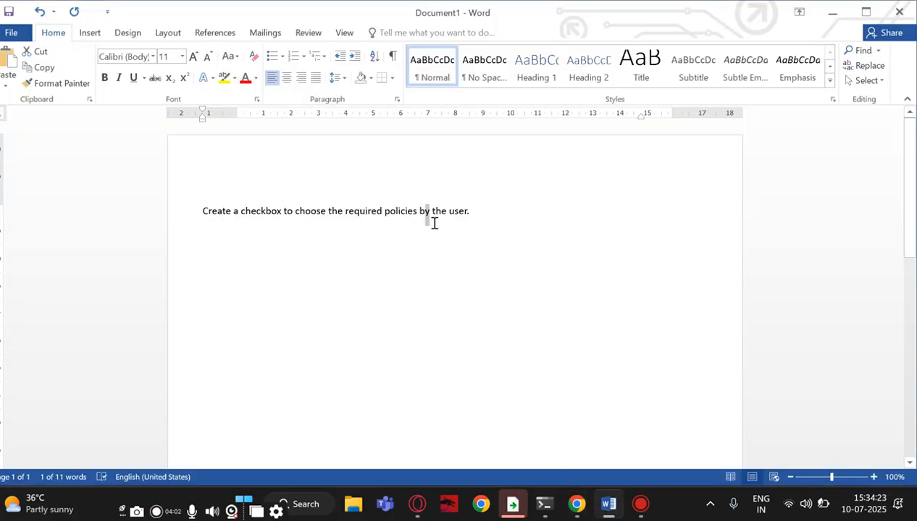
mouse_move(572, 507)
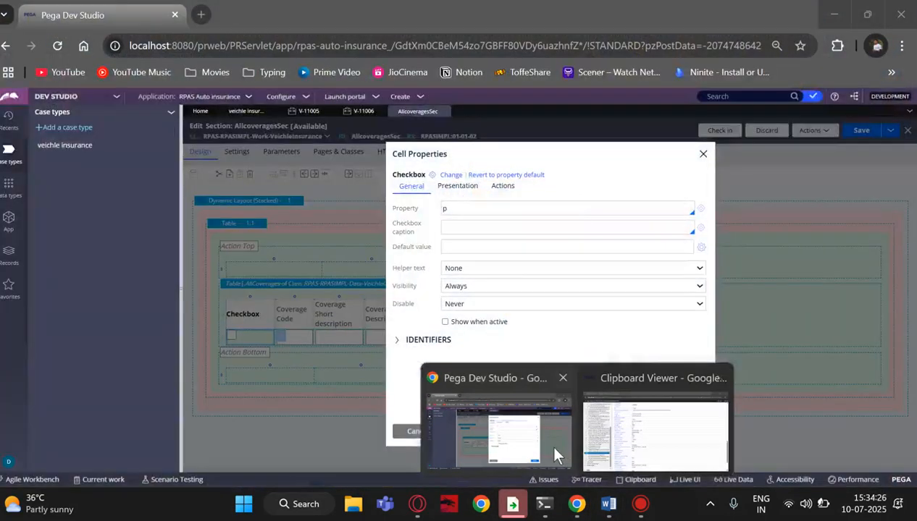
click(554, 455)
Enter pySelected as the checkbox property, set Edit options to Editable, and submit
text(ySe)
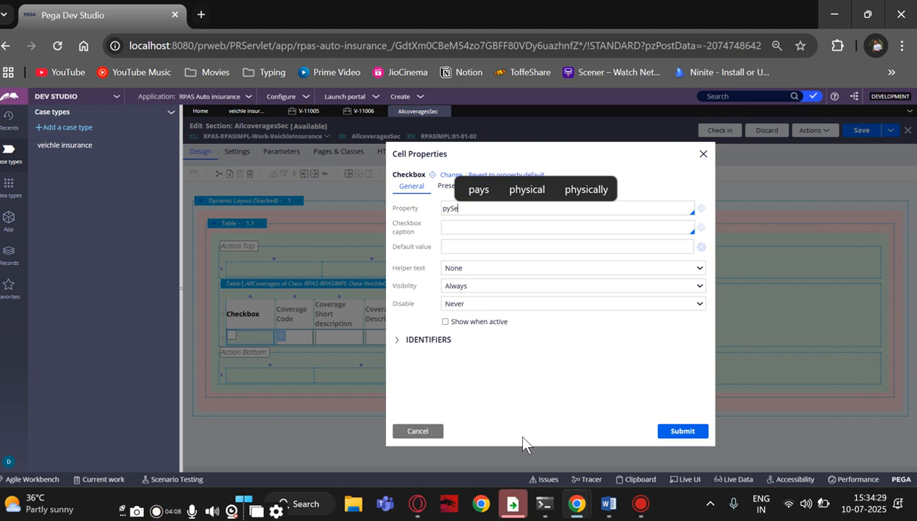
text(lected)
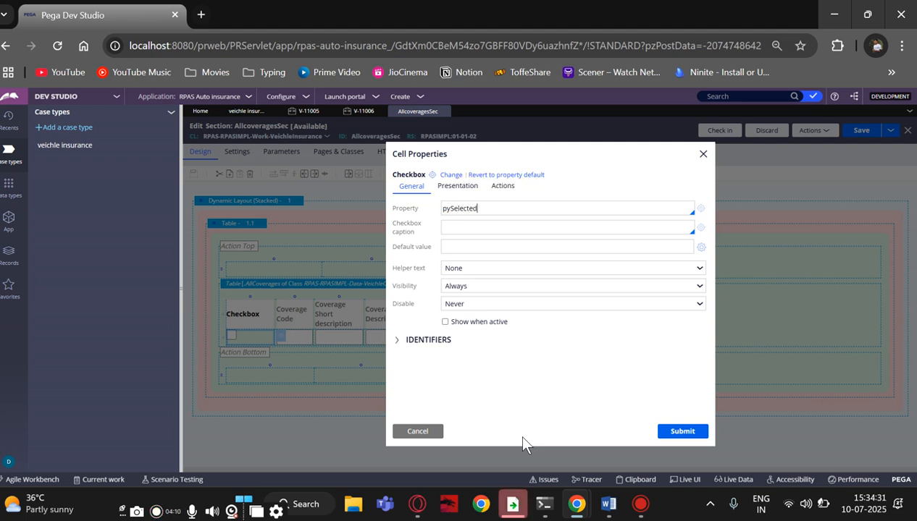
click(445, 187)
click(452, 212)
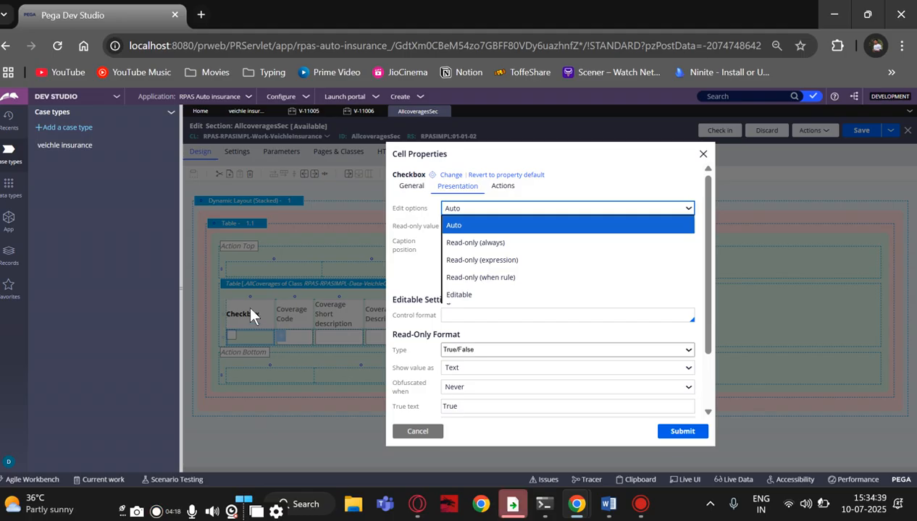
click(454, 297)
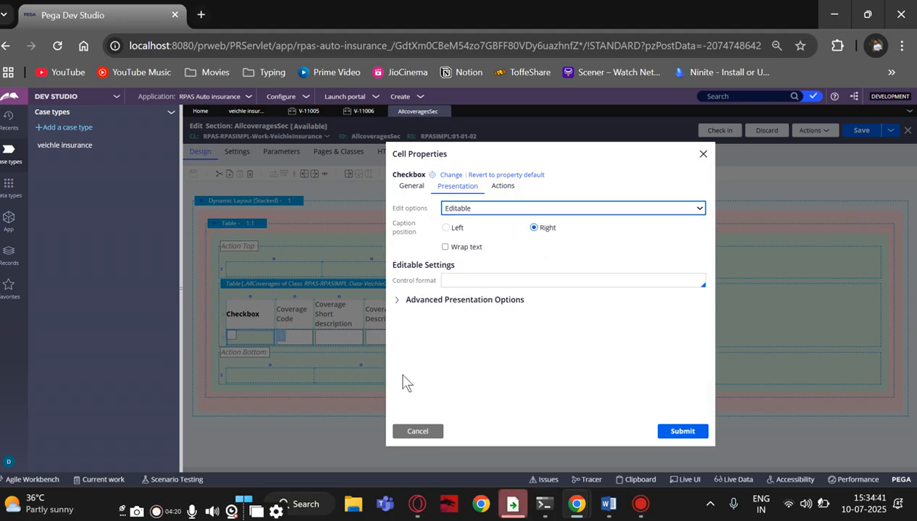
click(668, 432)
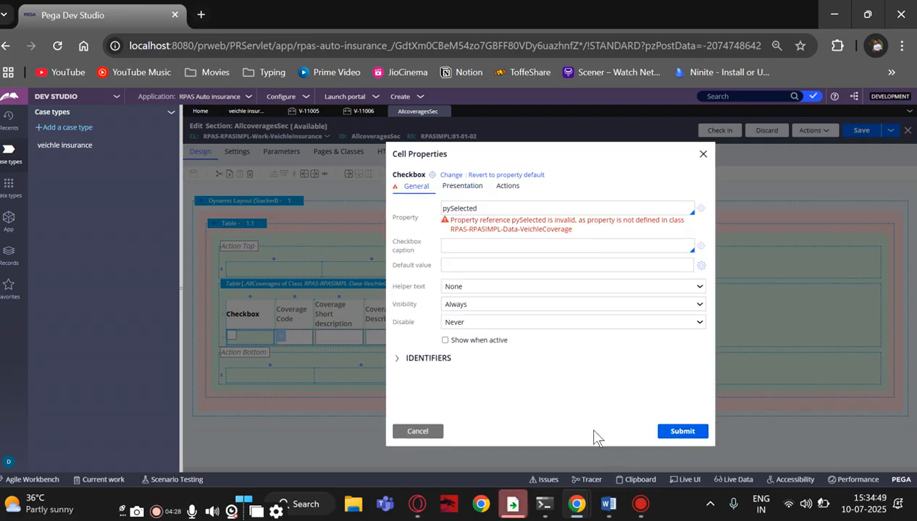
Prefix the property with a dot to make it .pySelected and resubmit
click(485, 268)
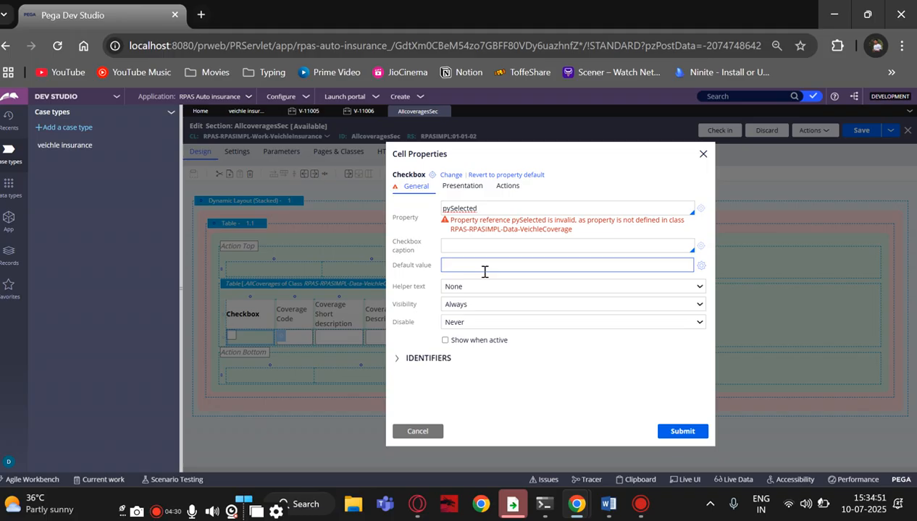
text(.)
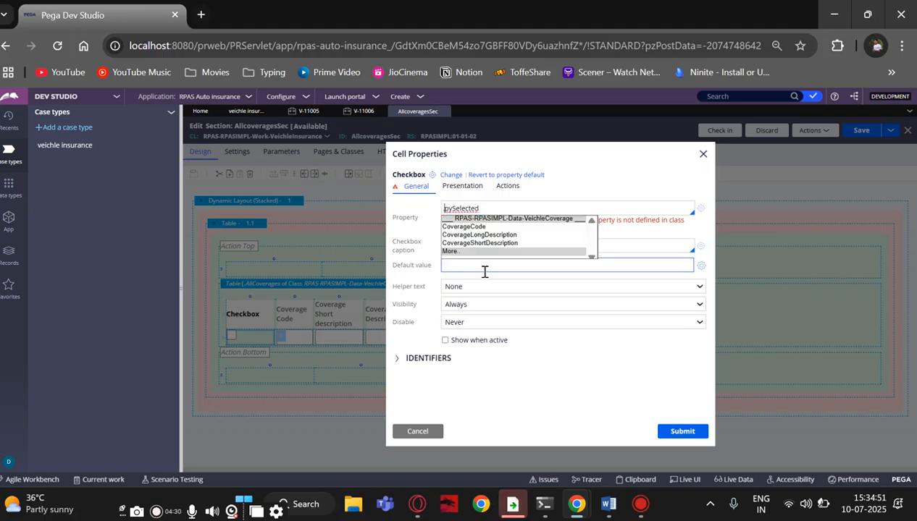
click(666, 435)
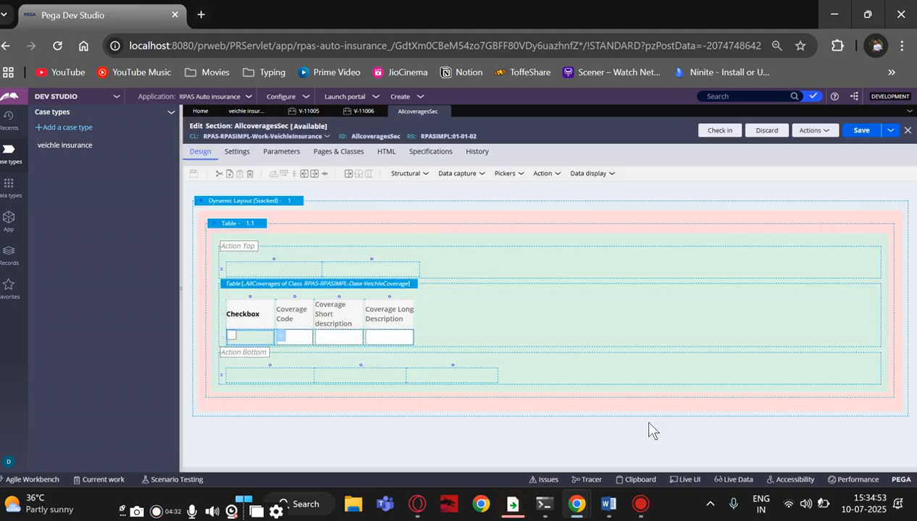
Retitle the checkbox column header Choose and save the AllcoveragesSec section
click(261, 320)
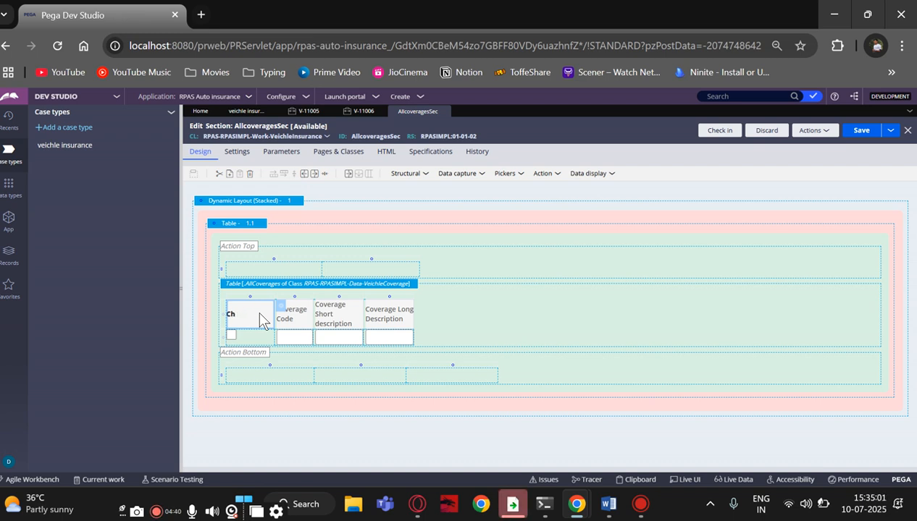
text(Select)
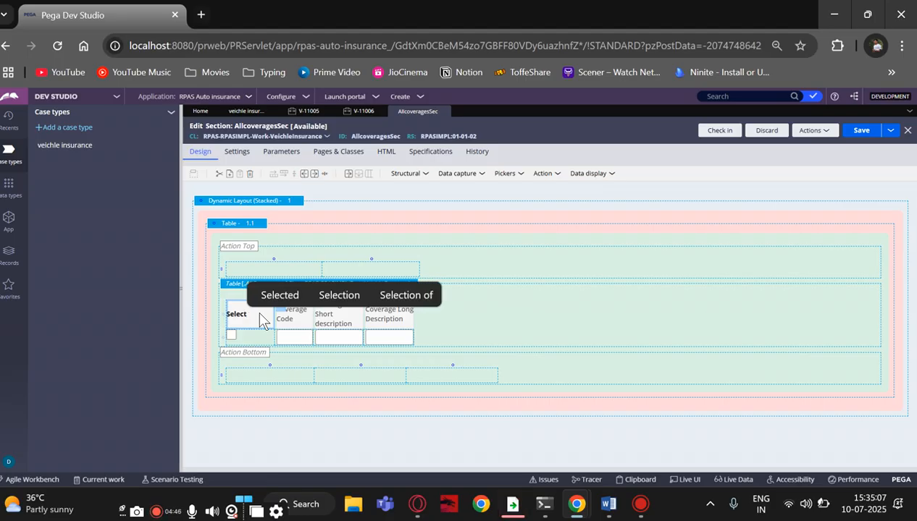
key(BackSpace)
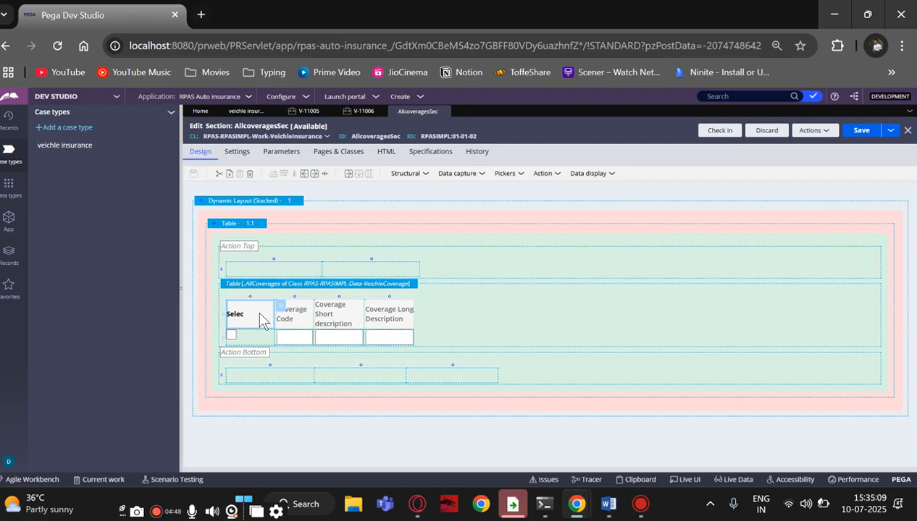
text(Choose)
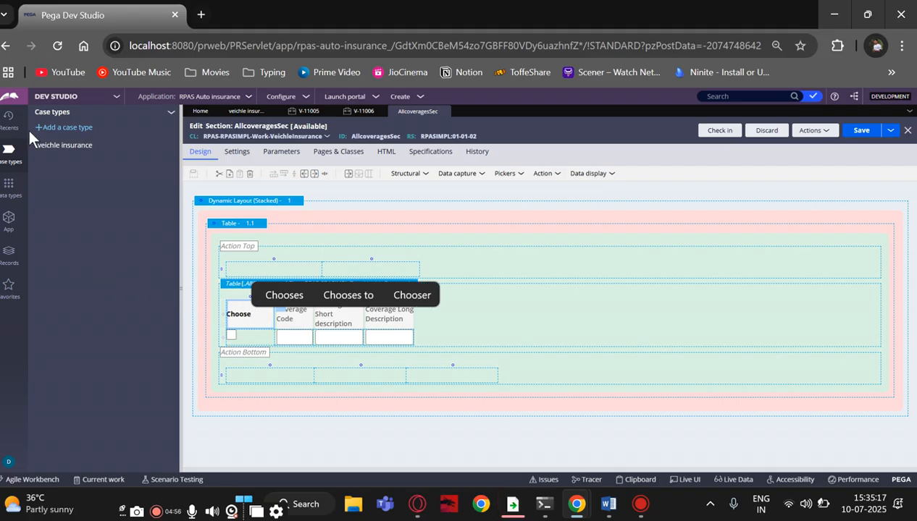
text( poli)
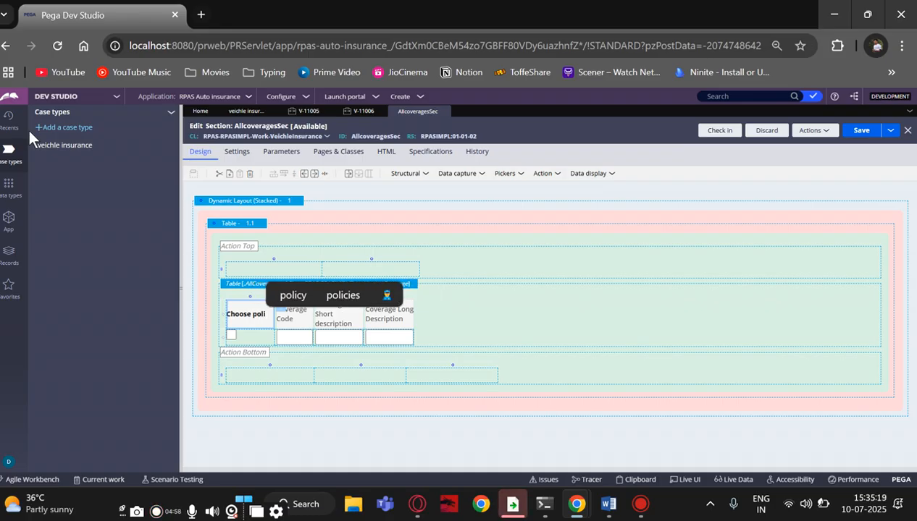
key(BackSpace)
key(BackSpace)
key(BackSpace)
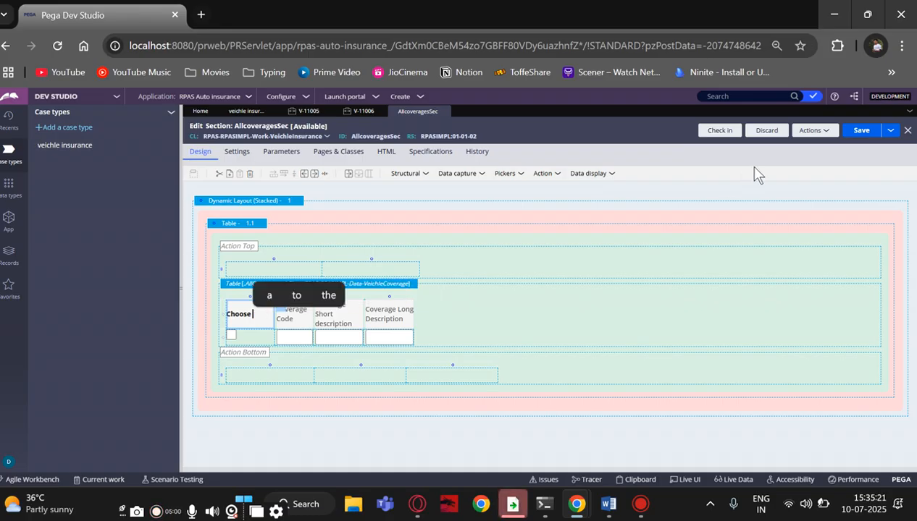
click(863, 134)
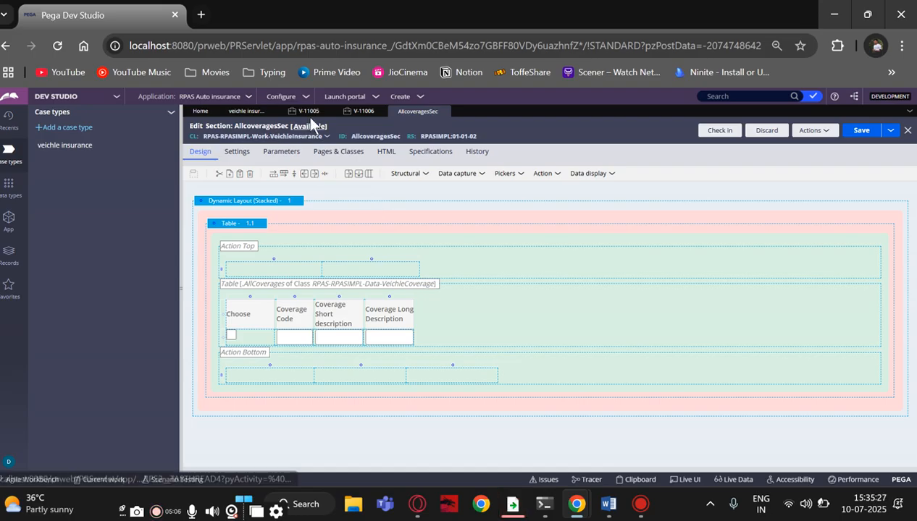
click(245, 110)
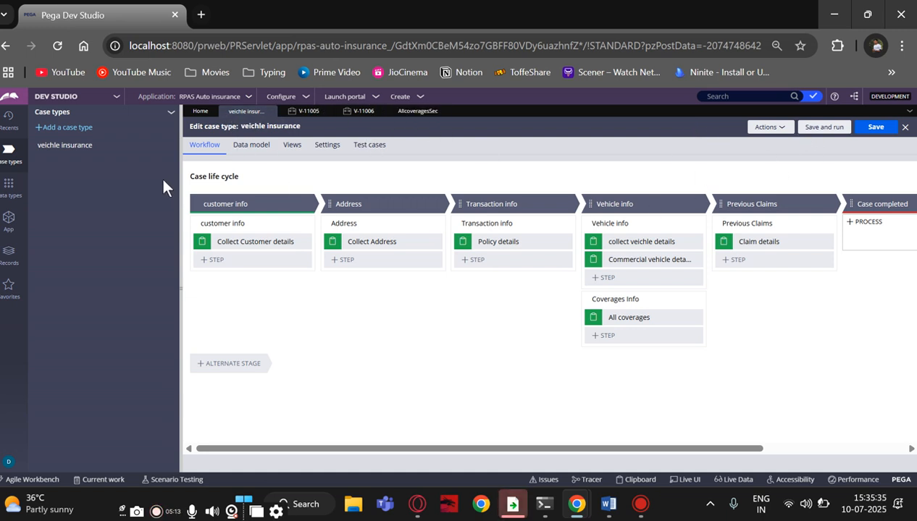
Create a new veichle insurance case from the Create > New menu
click(421, 99)
mouse_move(490, 107)
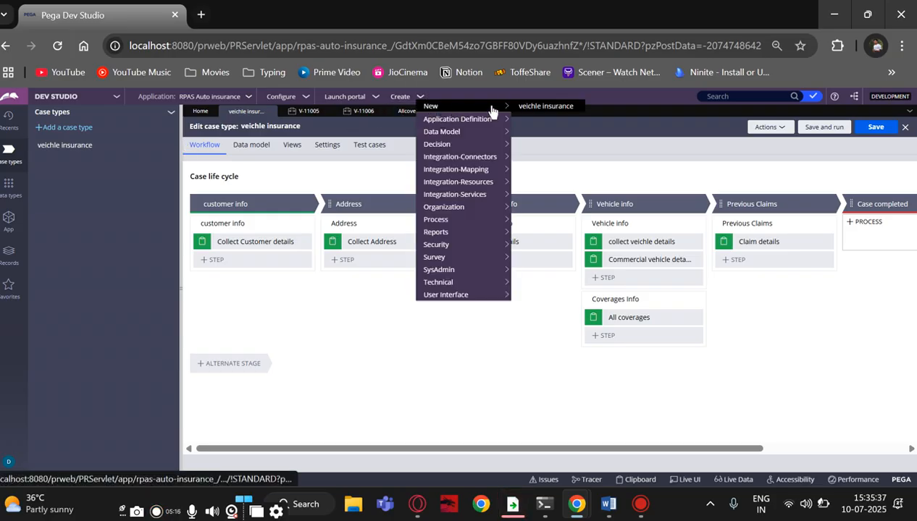
click(525, 107)
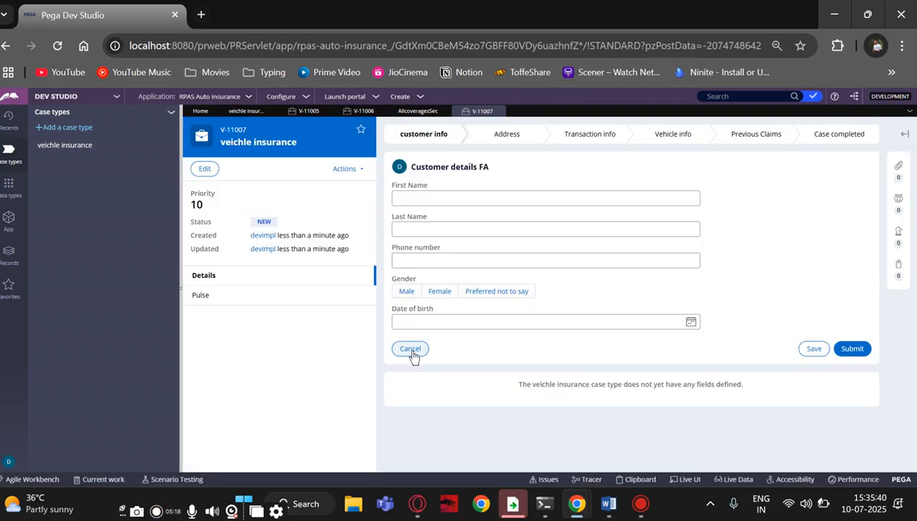
Submit the customer info, Address, Transaction info, Vehicle info and Commercial vehicle forms
click(841, 352)
click(853, 385)
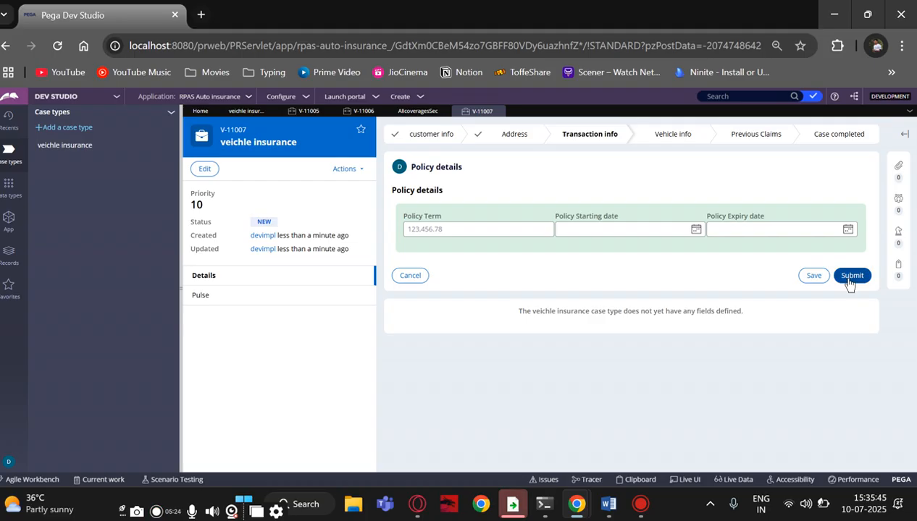
click(849, 276)
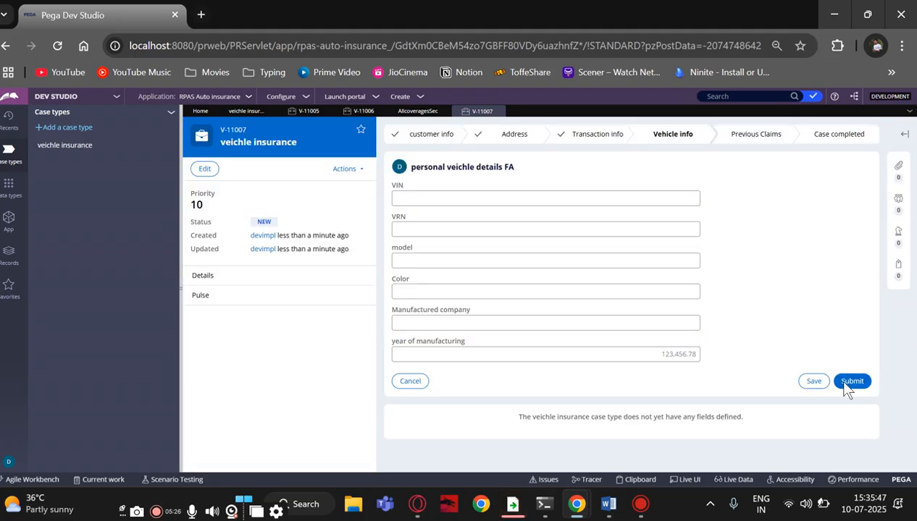
click(842, 384)
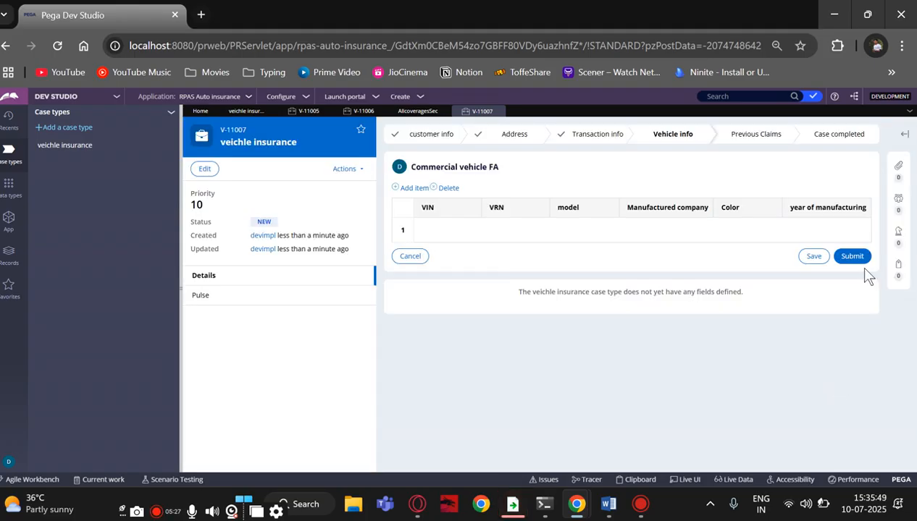
click(858, 260)
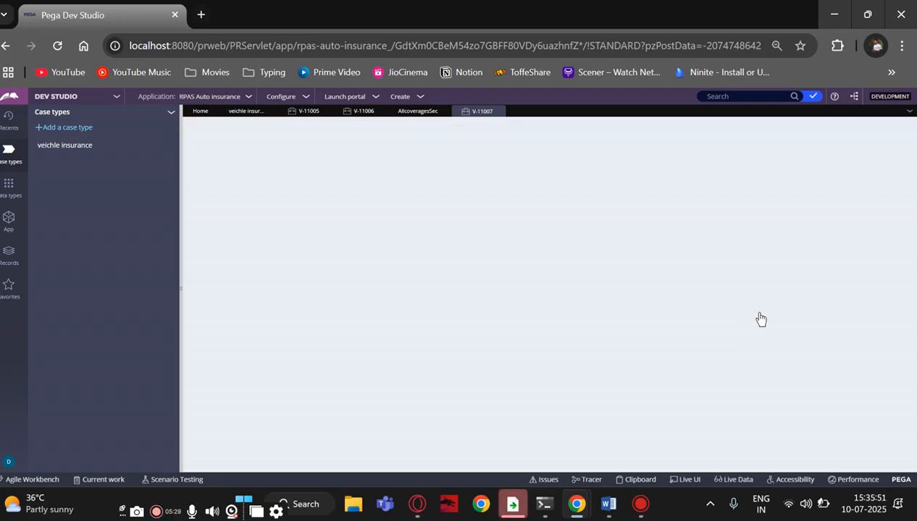
Tick Choose for CVG001 Liability and CVG003 Comprehensive in the Allcoverages table
scroll(486, 271, down, 2)
scroll(462, 275, up, 1)
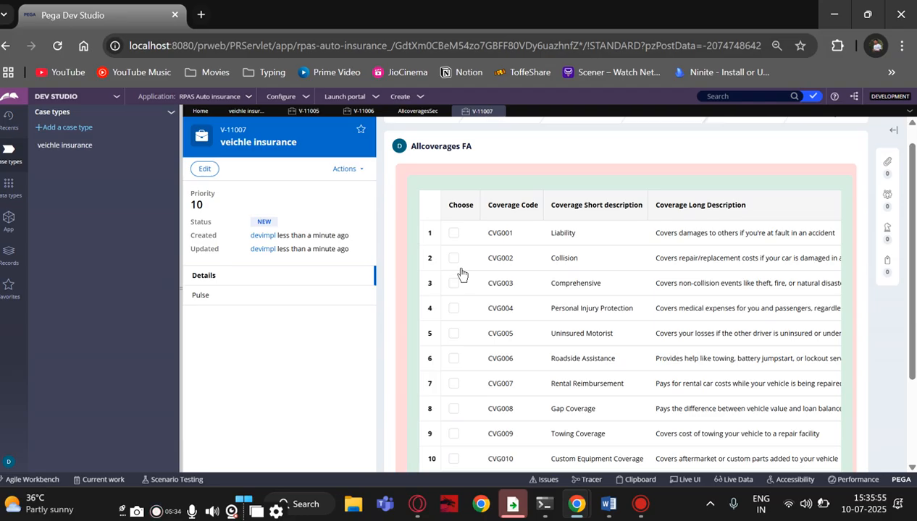
scroll(461, 249, down, 3)
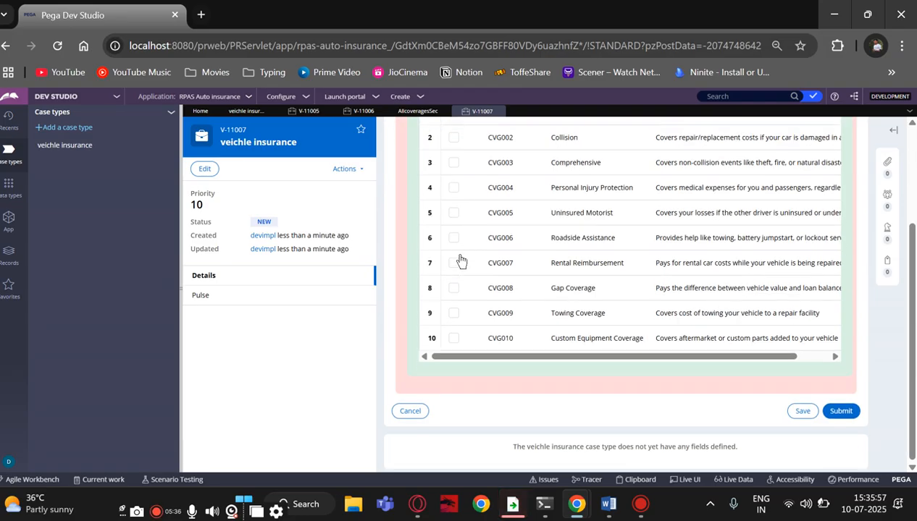
scroll(452, 312, up, 4)
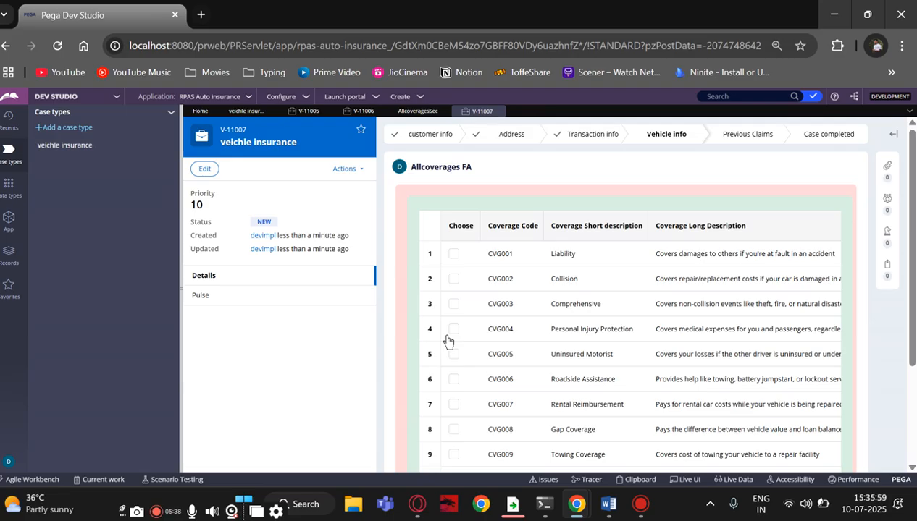
scroll(448, 341, down, 2)
scroll(448, 341, up, 2)
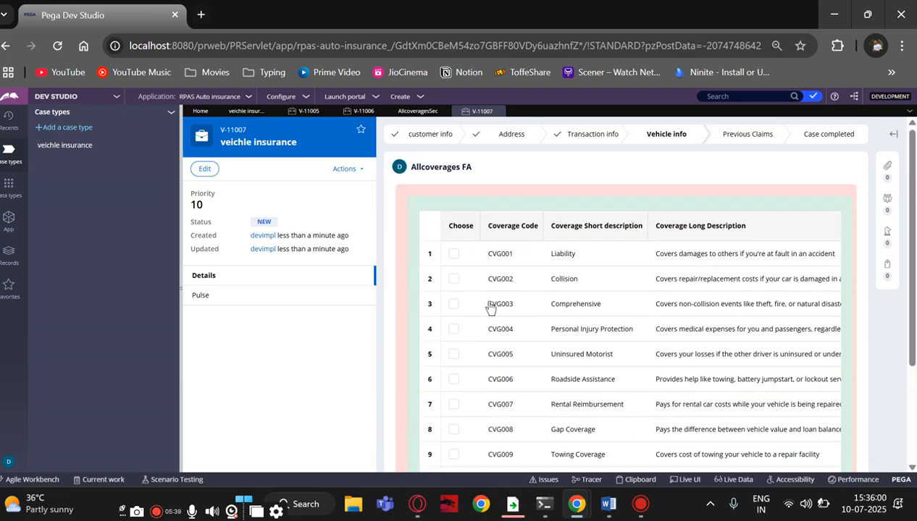
click(454, 254)
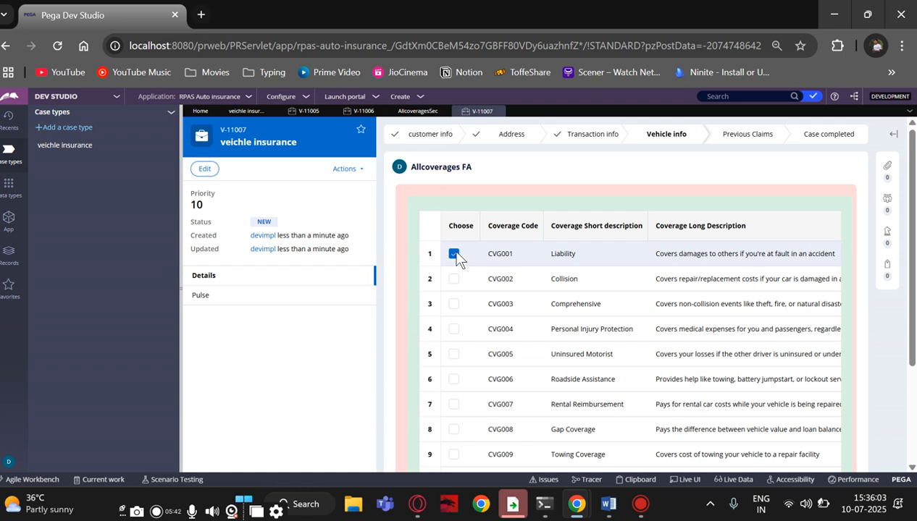
click(453, 302)
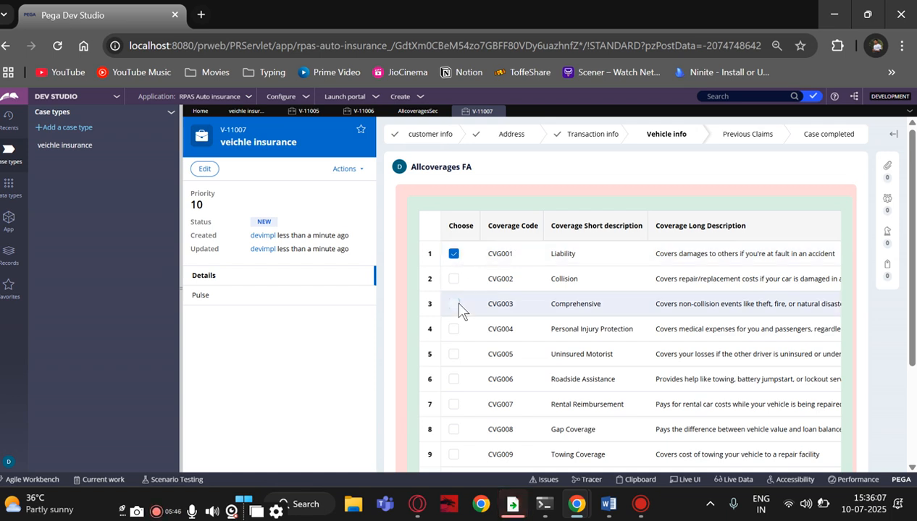
scroll(544, 372, down, 2)
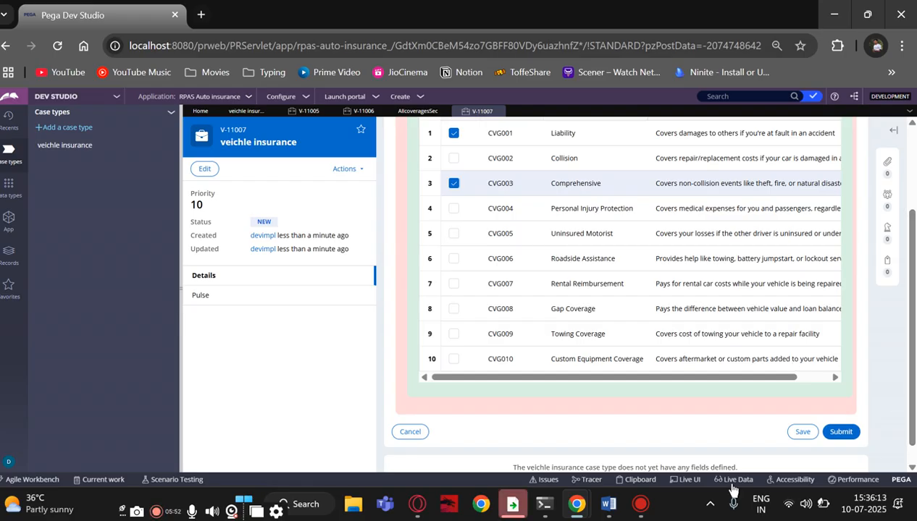
scroll(551, 372, up, 2)
scroll(552, 372, down, 2)
Open the Clipboard Viewer and display pyWorkPage's properties
click(630, 479)
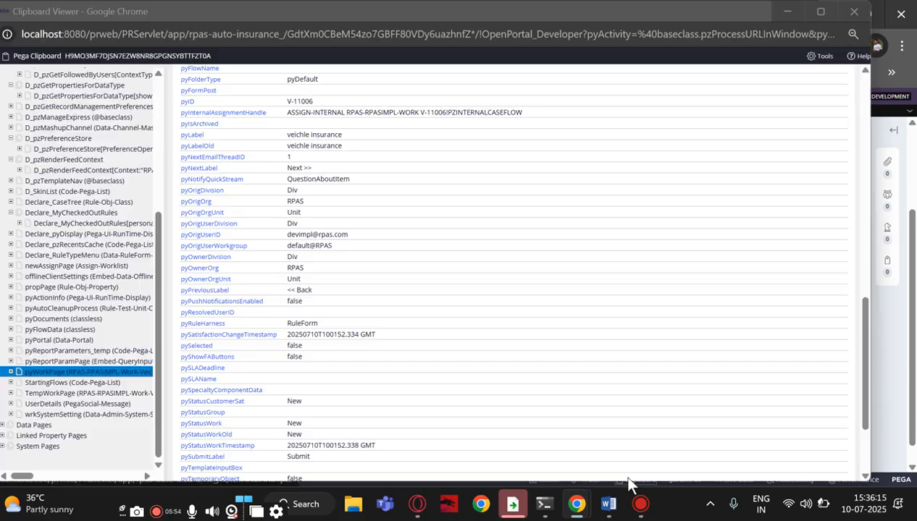
scroll(100, 279, down, 3)
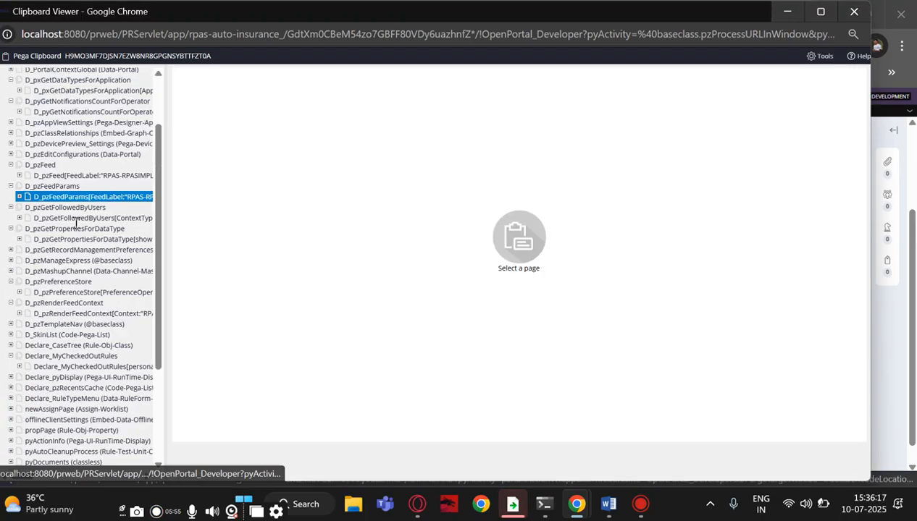
click(28, 373)
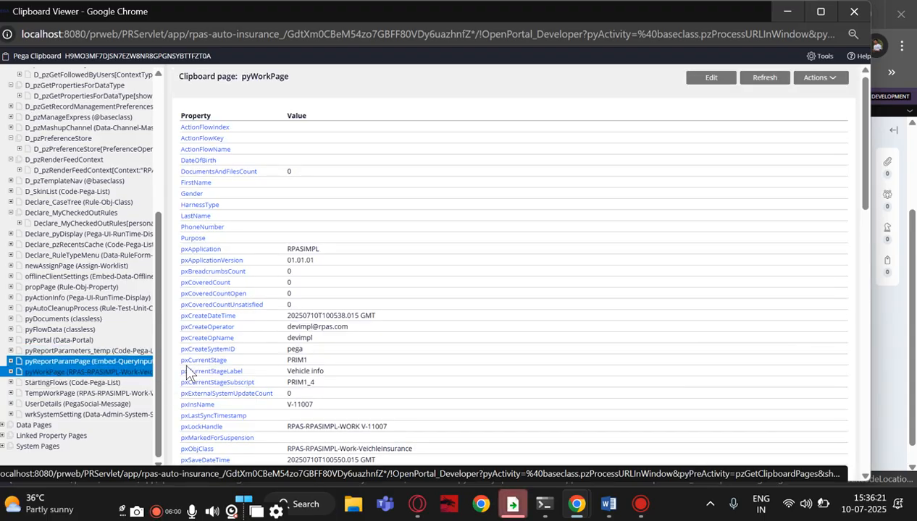
scroll(218, 374, down, 9)
scroll(218, 374, down, 3)
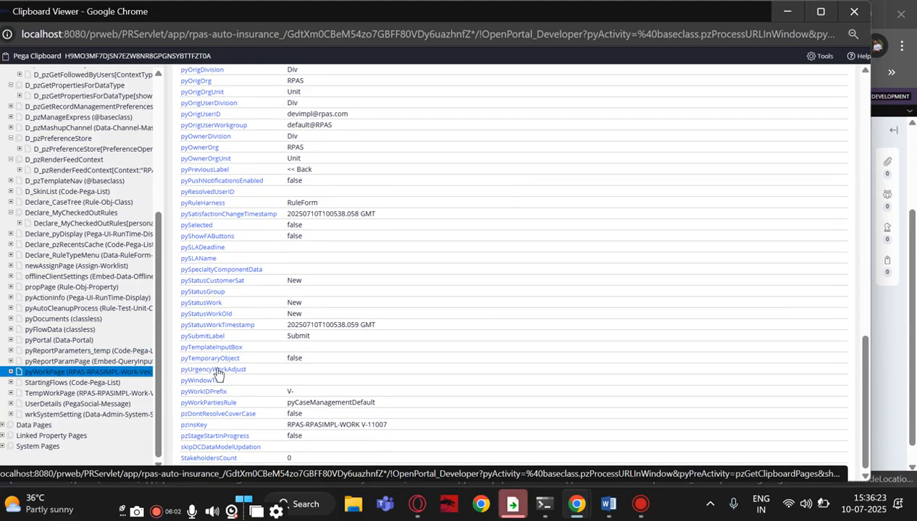
Expand pyWorkPage's AllCoverages list and check pySelected on AllCoverages(2) and AllCoverages(3)
click(10, 373)
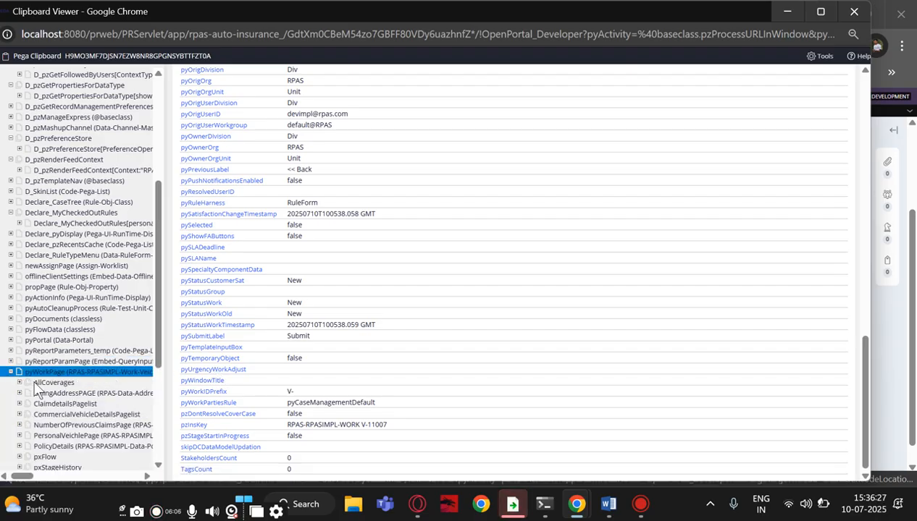
click(20, 383)
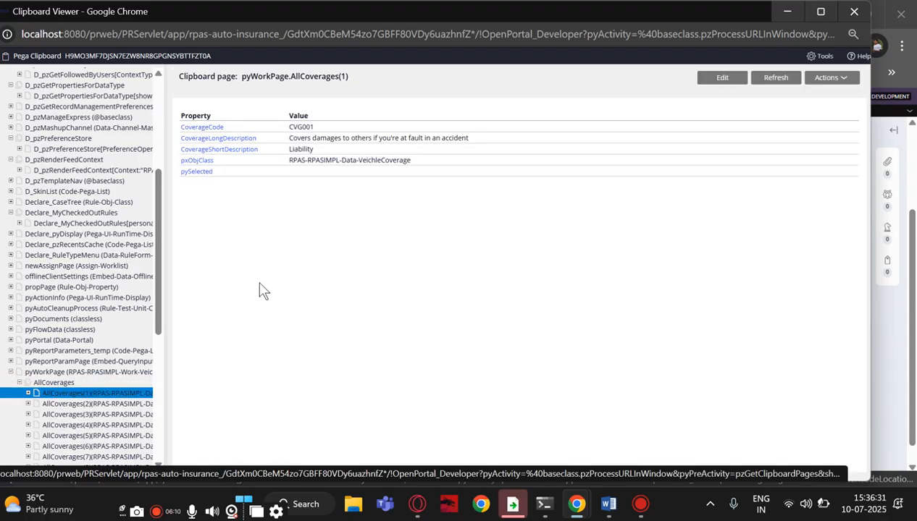
click(94, 401)
scroll(94, 362, down, 3)
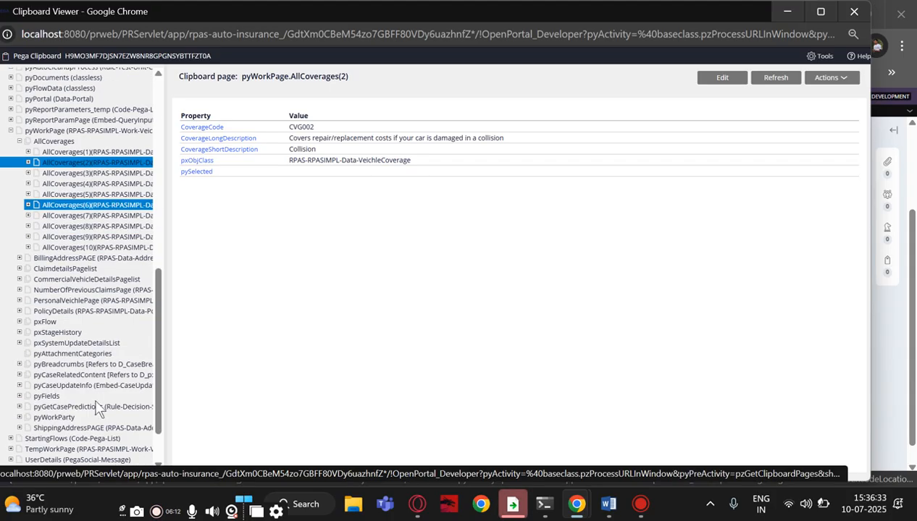
scroll(83, 188, down, 1)
click(83, 175)
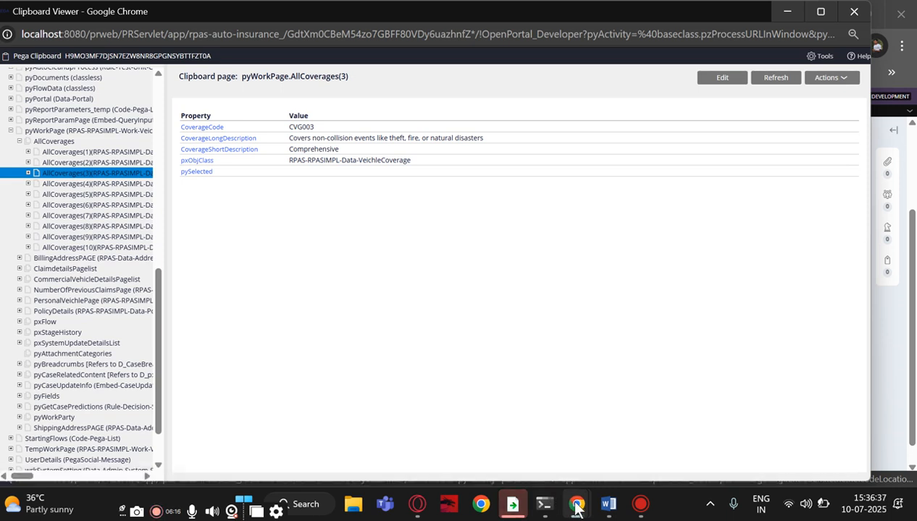
Return to the Dev Studio case form and tick CVG010 Custom Equipment Coverage
mouse_move(577, 504)
mouse_move(568, 446)
click(542, 458)
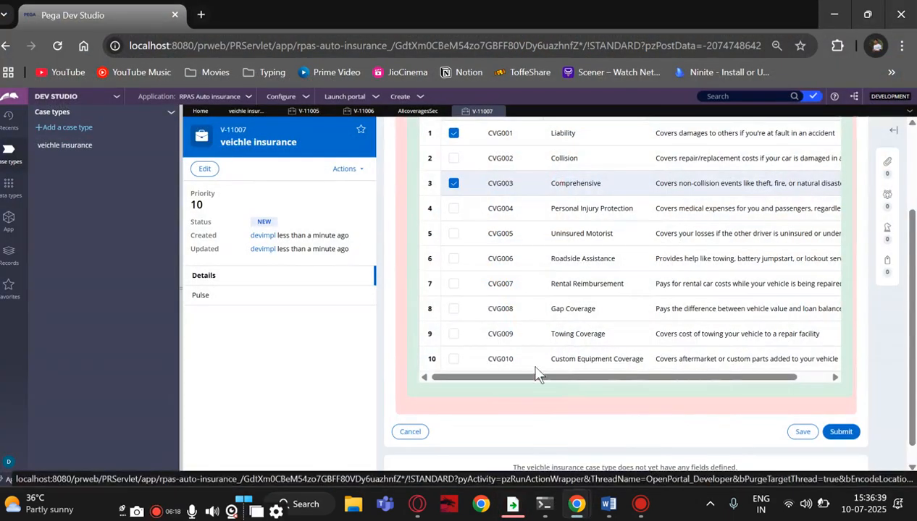
click(454, 360)
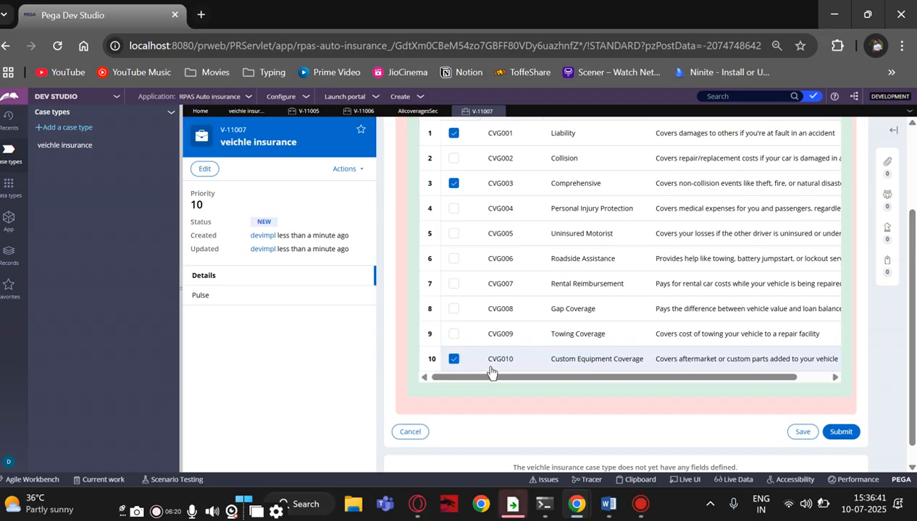
Untick CVG003, CVG001 and CVG010, then bring up the Clipboard Viewer
scroll(478, 370, up, 2)
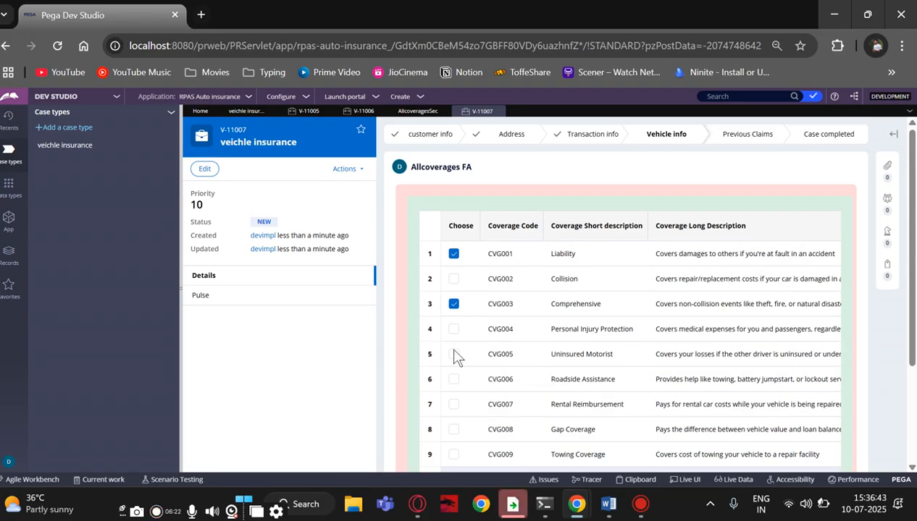
click(453, 304)
click(453, 253)
scroll(464, 310, down, 5)
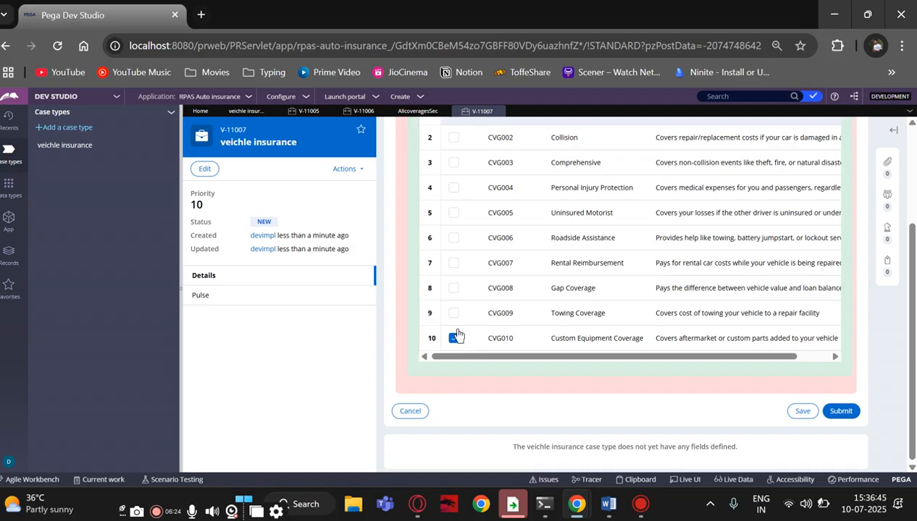
click(453, 340)
click(637, 480)
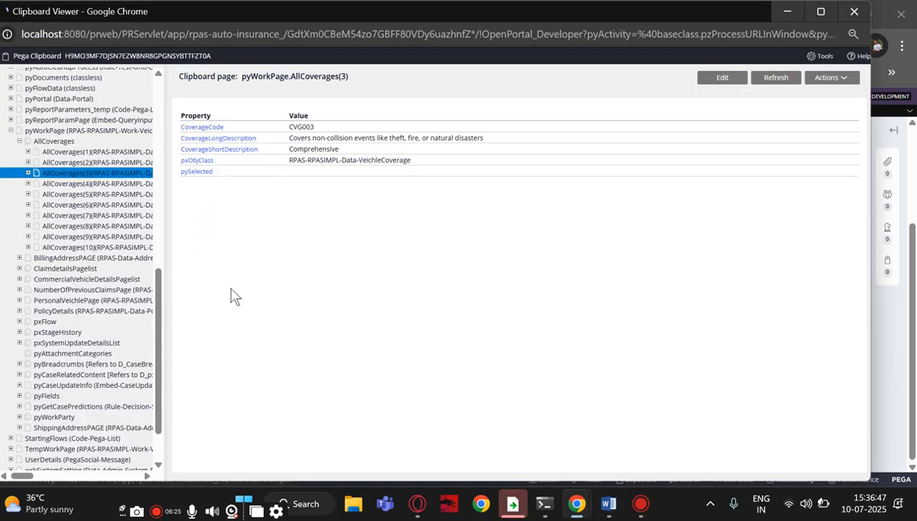
Confirm pyWorkPage's pySelected reads false, then close the Clipboard Viewer
scroll(71, 334, down, 5)
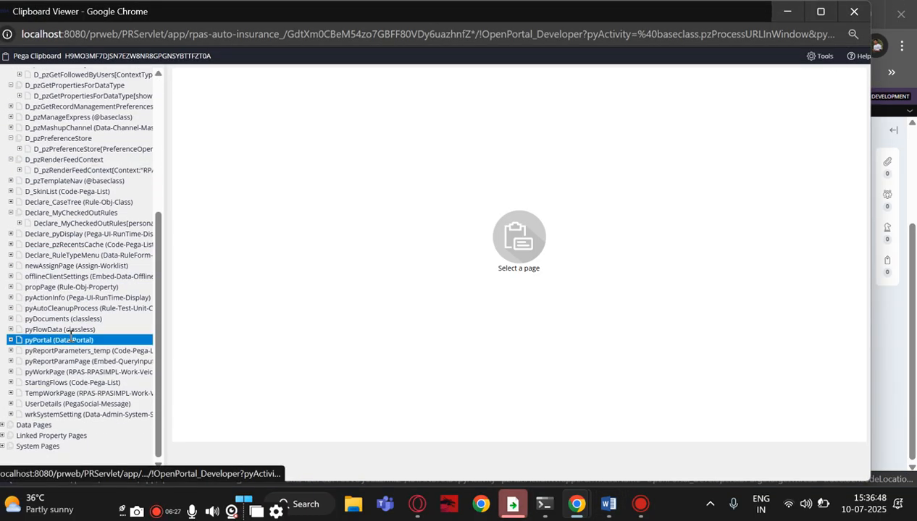
click(29, 372)
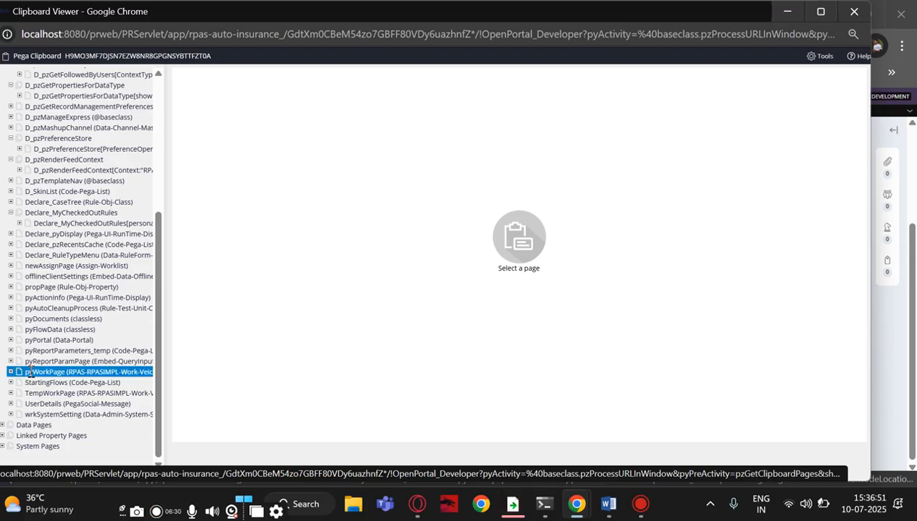
scroll(259, 332, down, 5)
scroll(259, 332, down, 5)
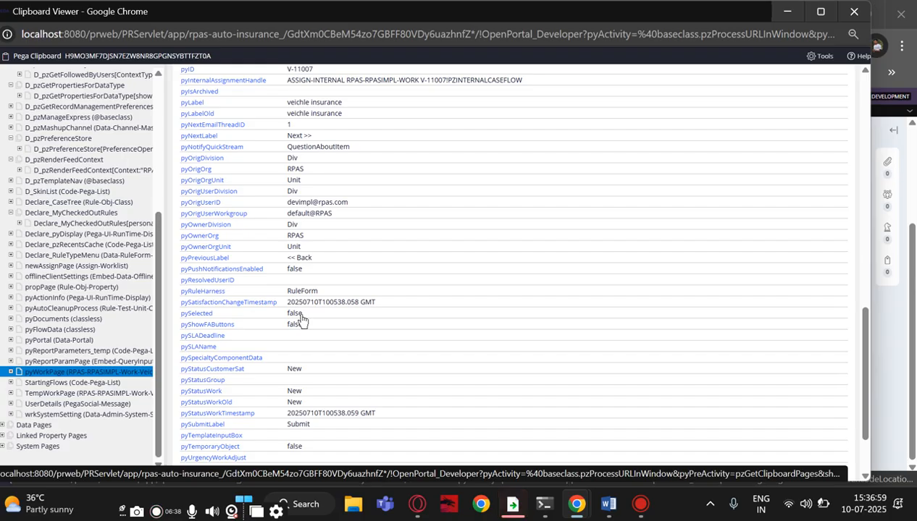
click(853, 13)
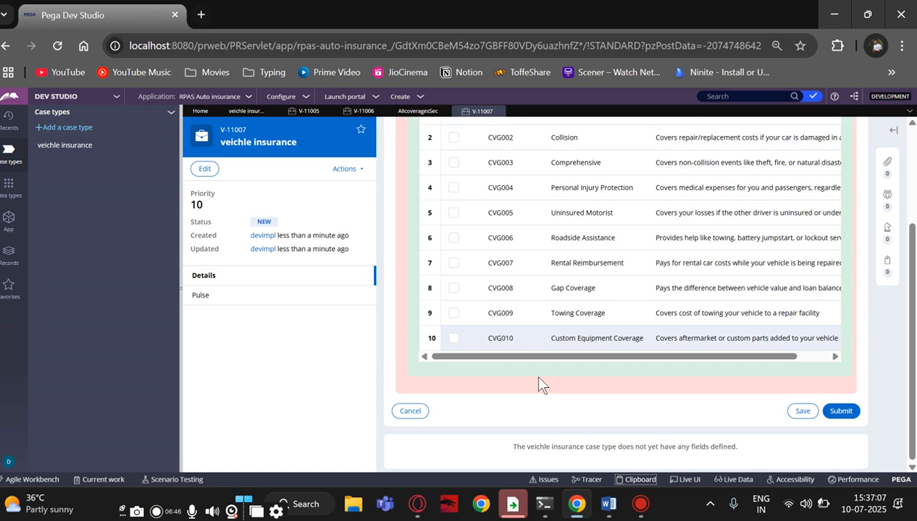
Scroll to row 10 and tick Choose for CVG010 Custom Equipment Coverage
scroll(538, 384, up, 2)
scroll(539, 382, down, 3)
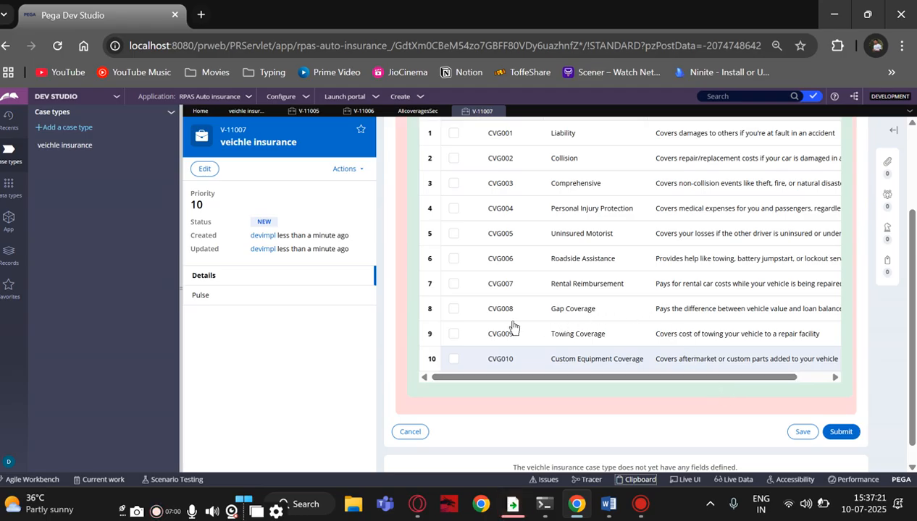
click(453, 359)
Open the Clipboard Viewer and expand pyWorkPage's AllCoverages page list
click(623, 480)
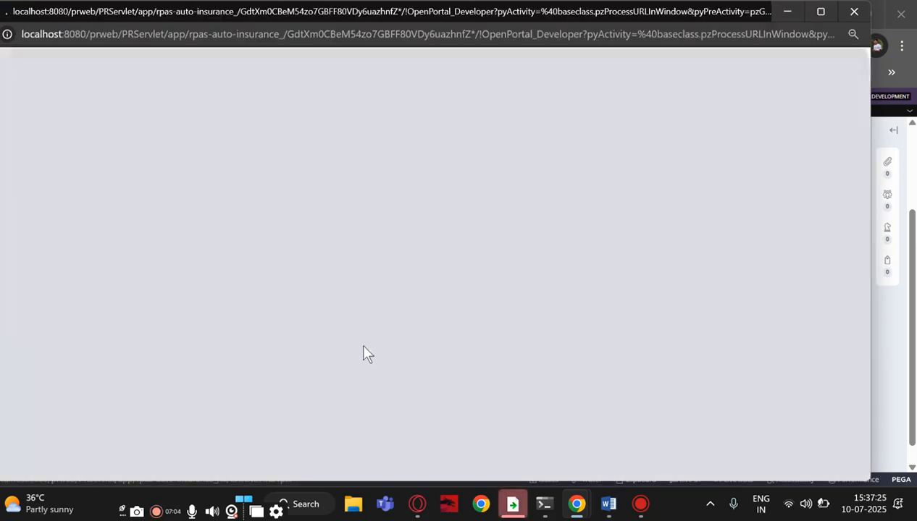
scroll(44, 406, down, 3)
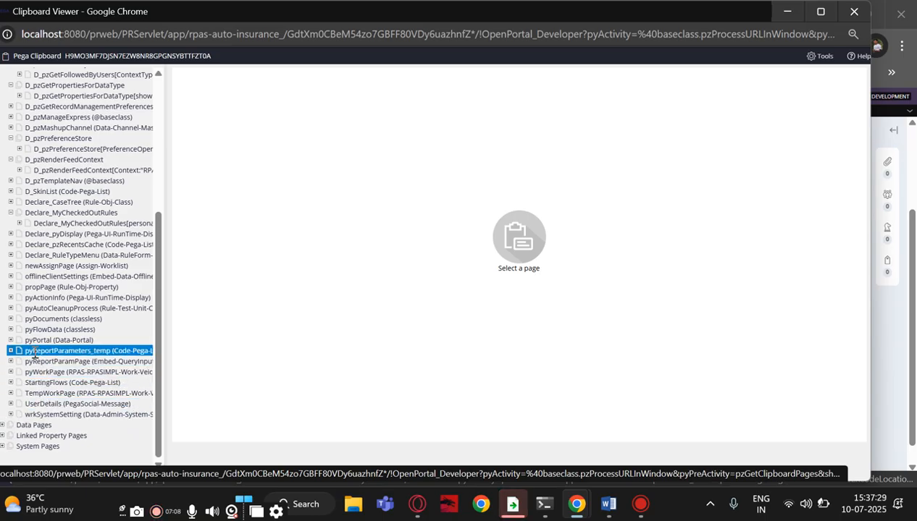
click(39, 371)
scroll(237, 358, down, 3)
scroll(238, 358, down, 4)
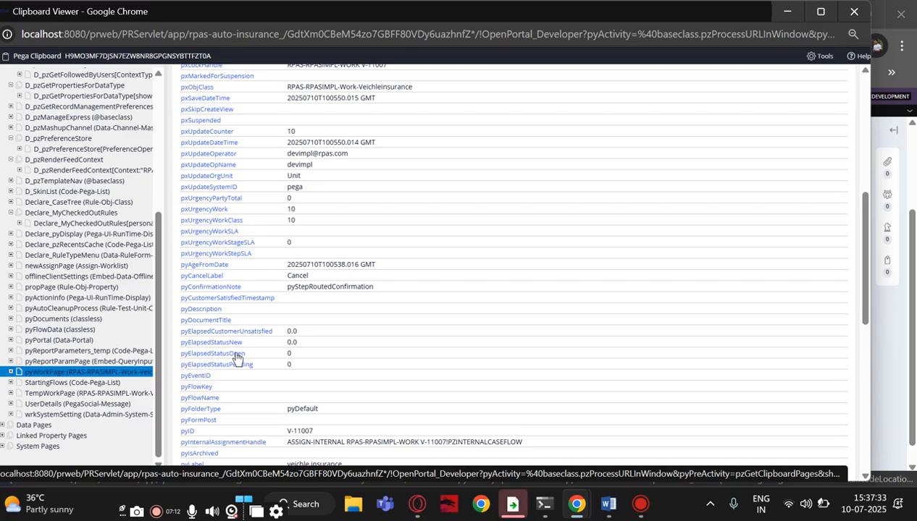
scroll(237, 358, down, 5)
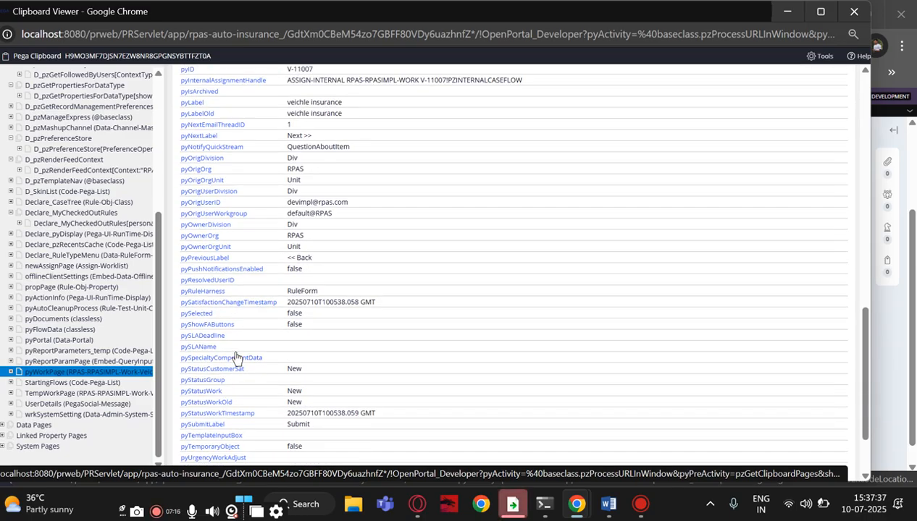
click(11, 372)
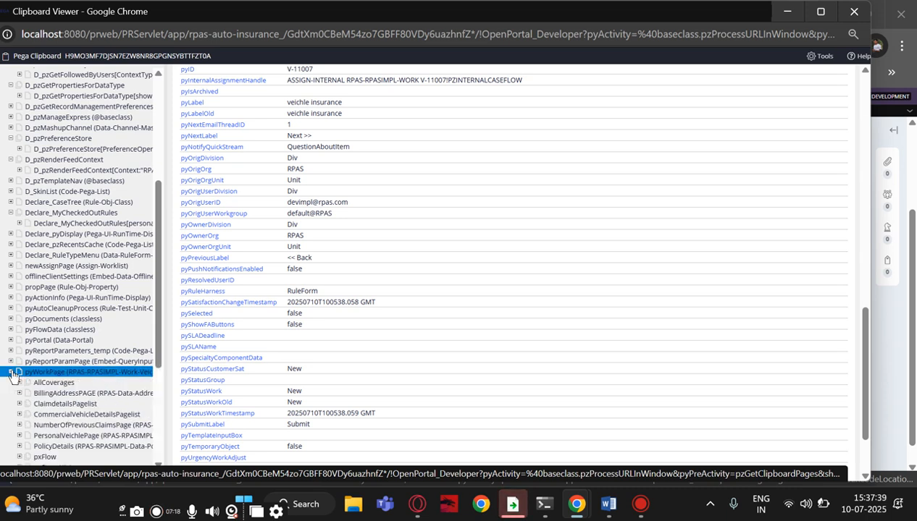
click(45, 382)
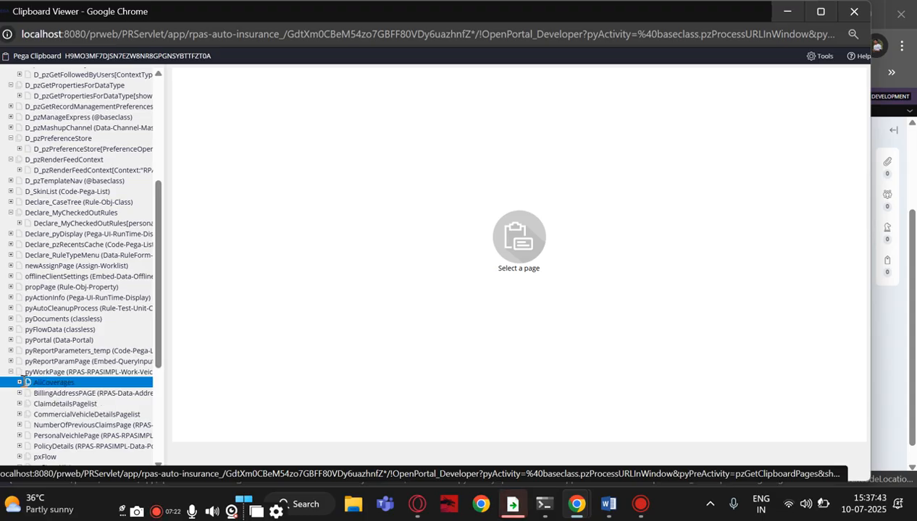
click(20, 384)
Check AllCoverages(1) and (10) pySelected values, then submit the coverage step in Dev Studio
click(45, 393)
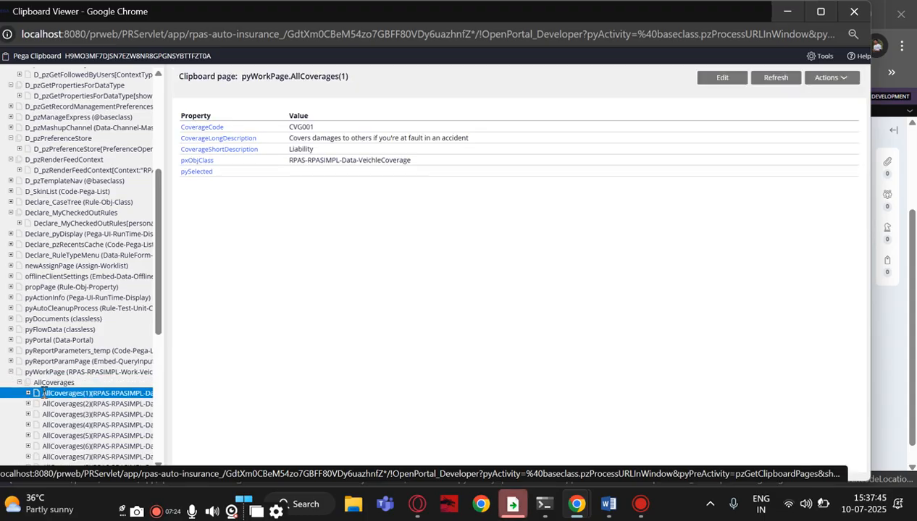
scroll(45, 391, down, 5)
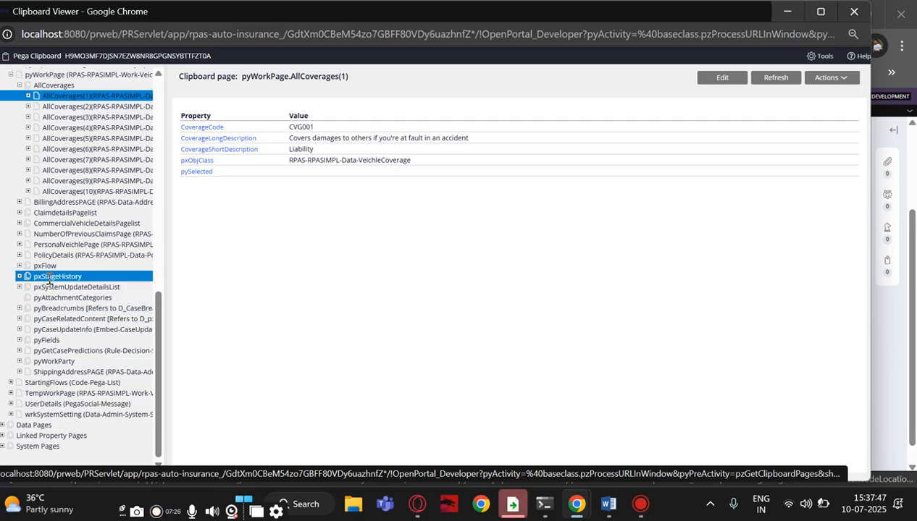
click(70, 192)
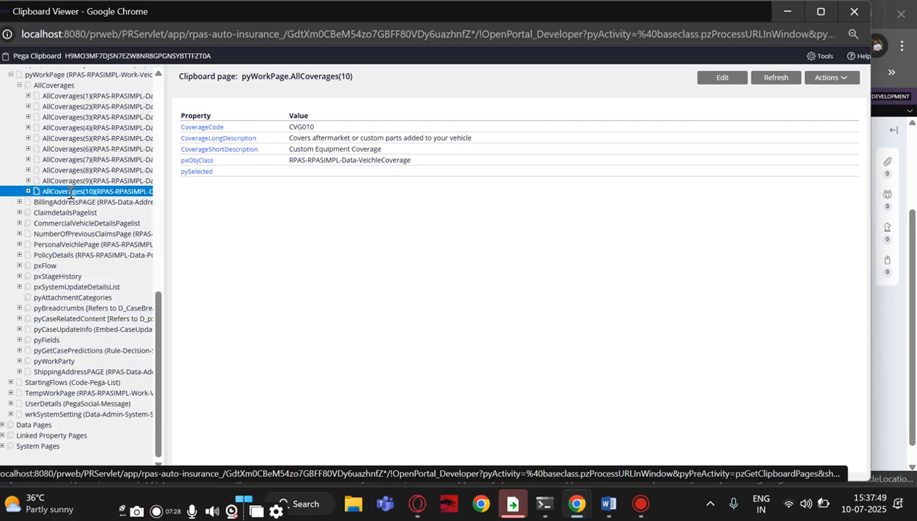
click(872, 383)
click(825, 432)
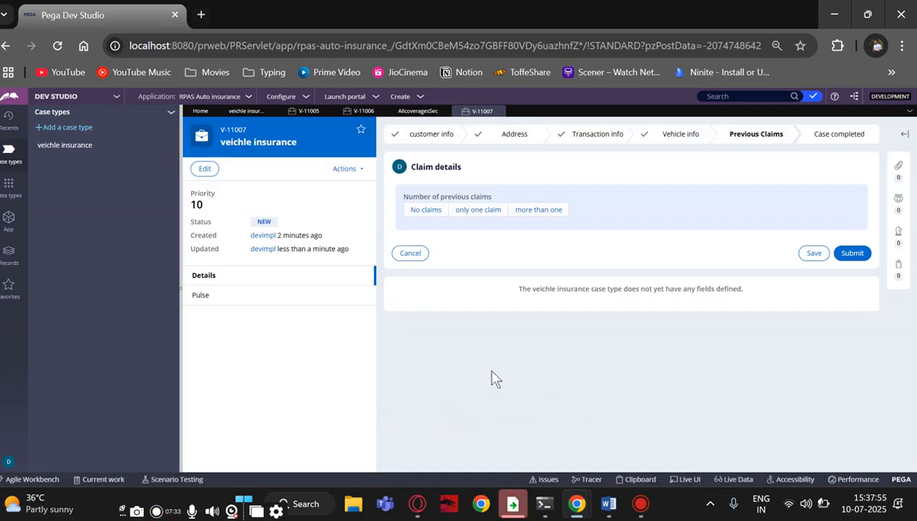
Reopen the Clipboard Viewer and expand pyWorkPage's AllCoverages page list
click(628, 479)
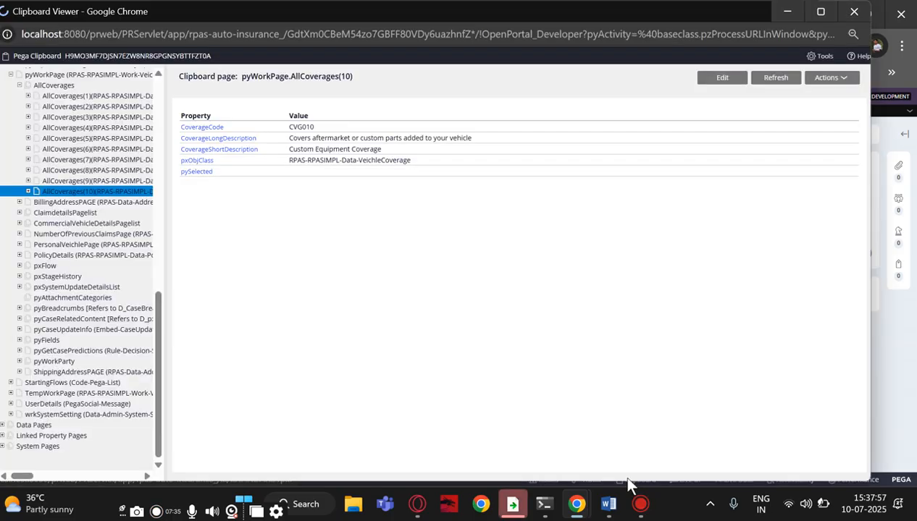
scroll(74, 255, down, 5)
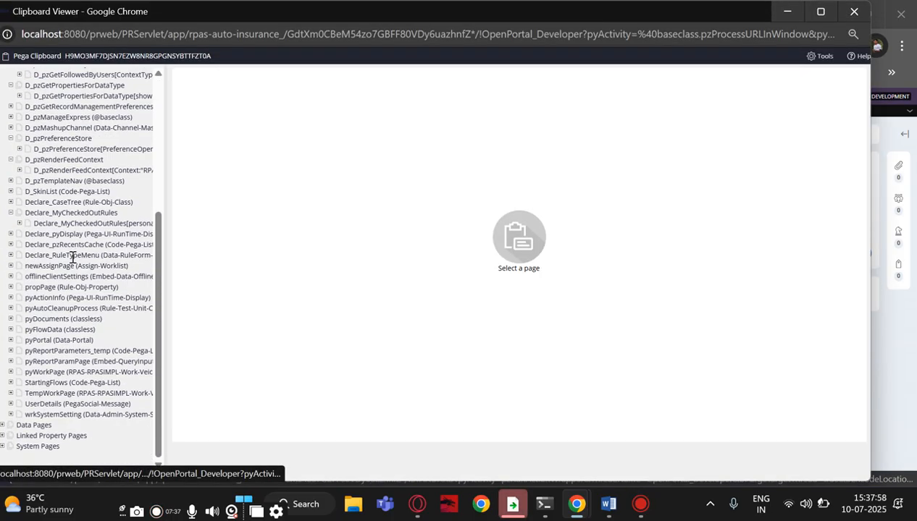
click(46, 372)
click(10, 372)
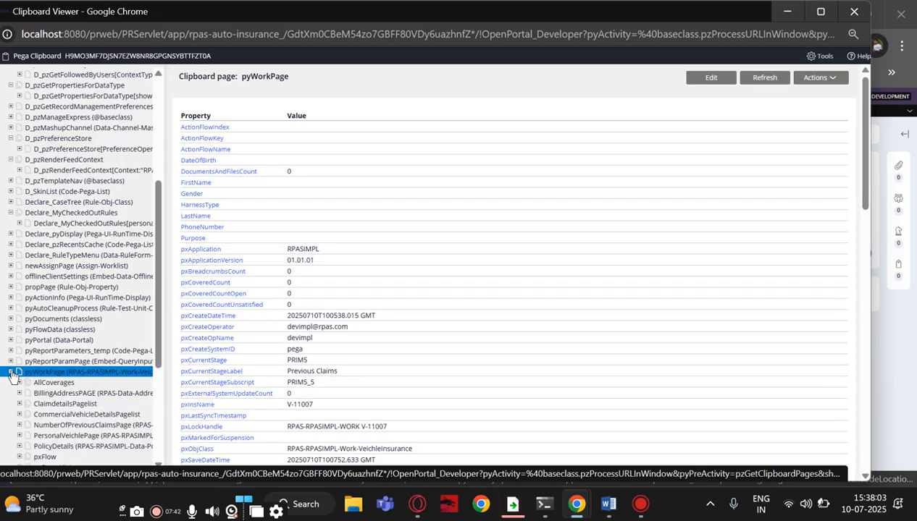
click(18, 382)
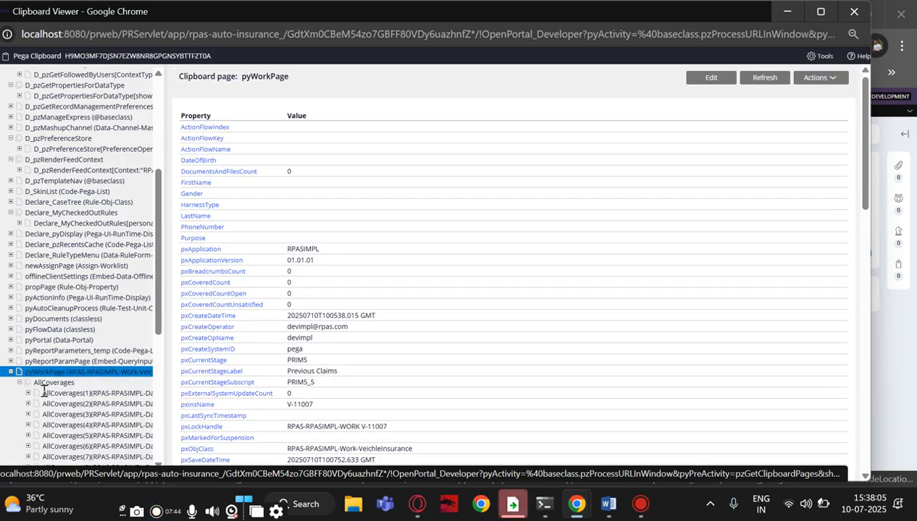
scroll(45, 391, down, 3)
Compare pySelected on AllCoverages(10) down to (1): true for (10), false for others
click(51, 247)
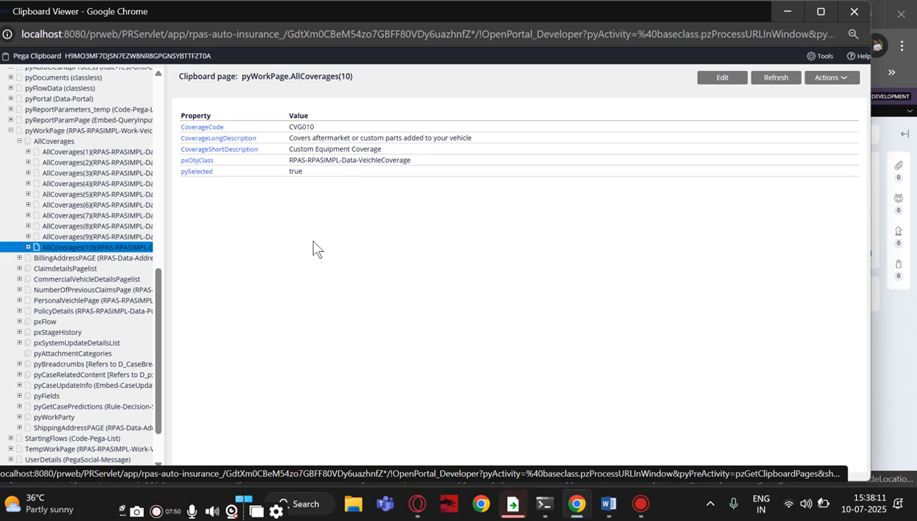
click(88, 237)
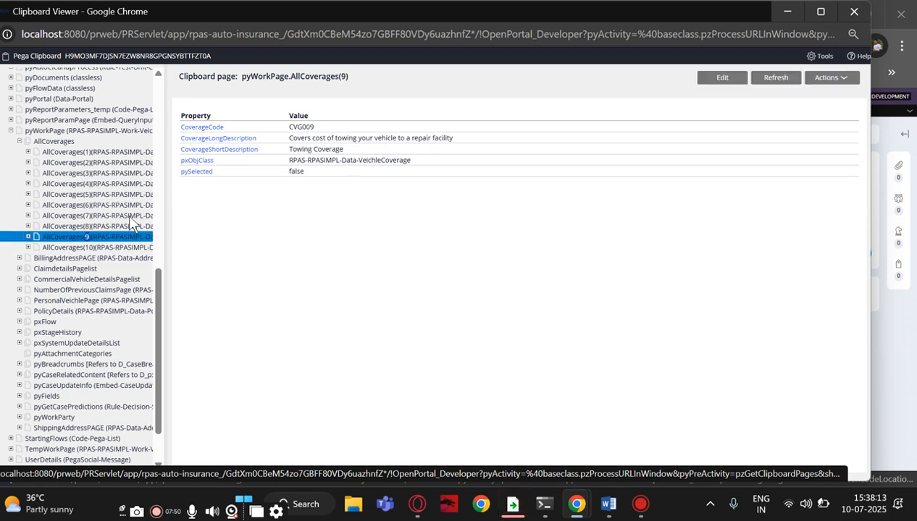
click(85, 226)
click(72, 334)
click(71, 325)
click(70, 303)
click(68, 293)
click(68, 283)
click(68, 272)
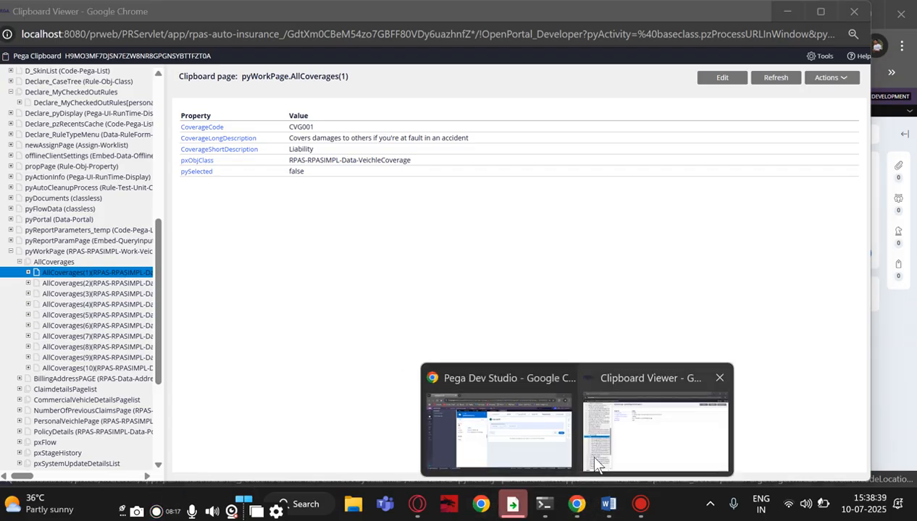
click(589, 452)
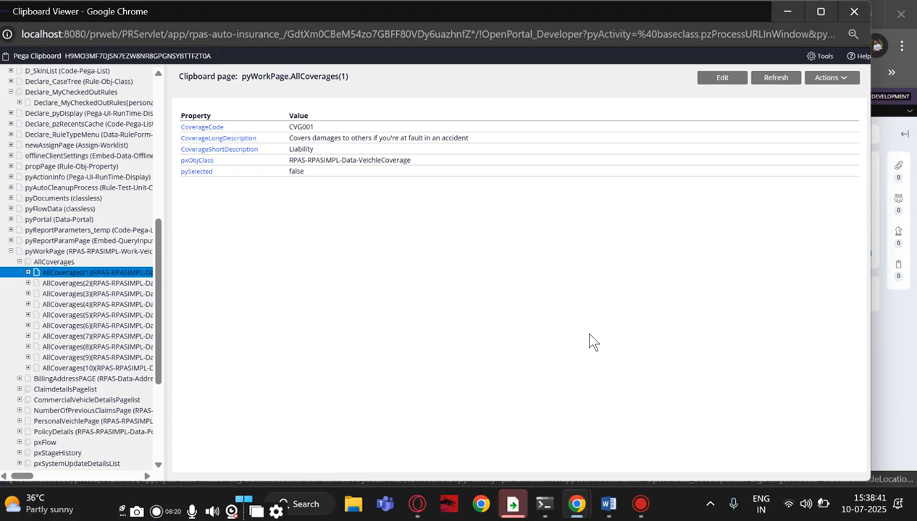